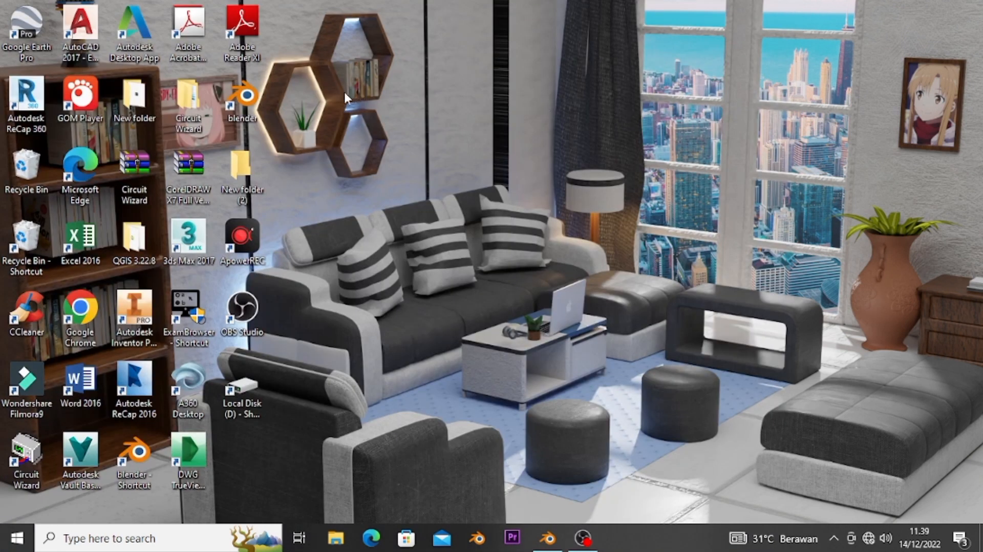
Launch Blender, start a new General file and delete the default cube.
{"action": "double_click", "coordinate": [242, 98]}
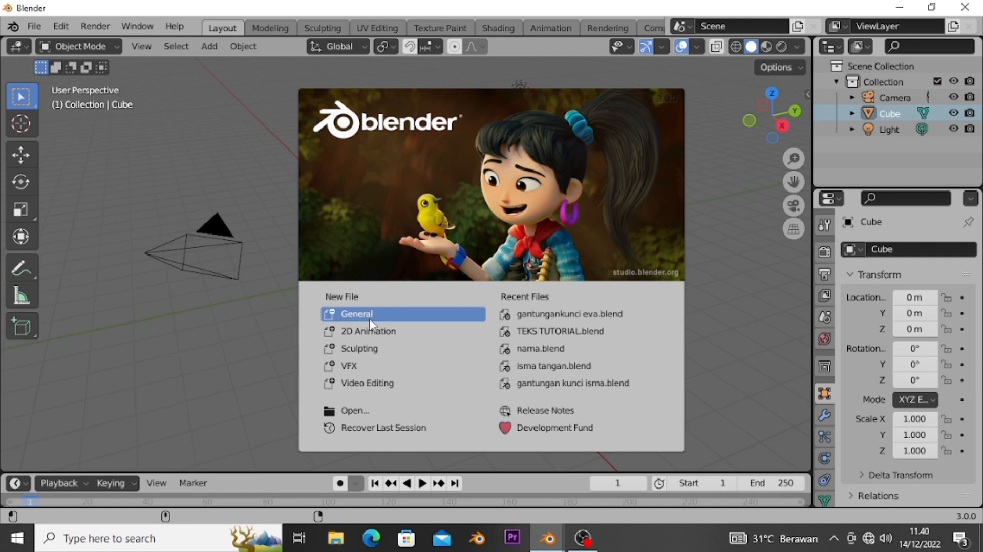
{"action": "left_click", "coordinate": [372, 322]}
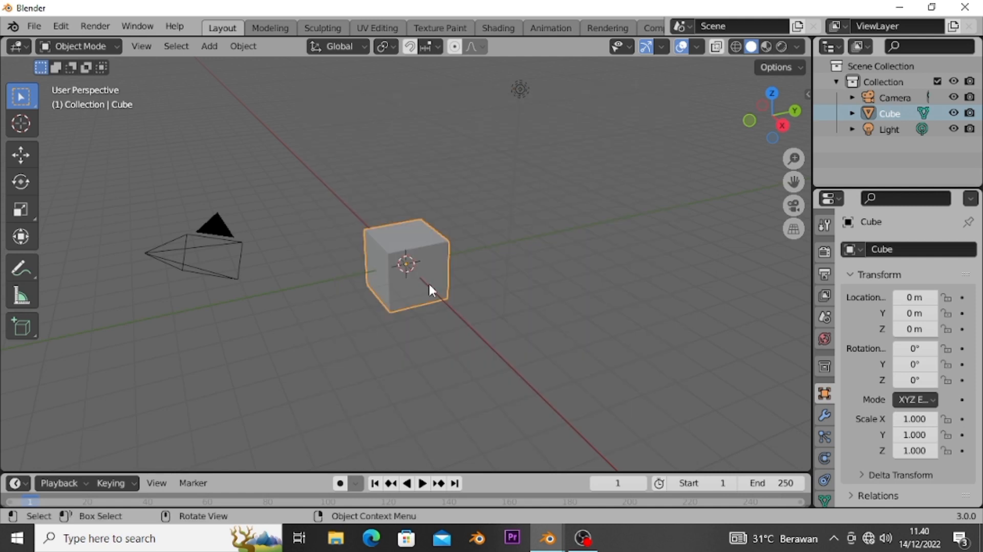
{"action": "right_click", "coordinate": [406, 263]}
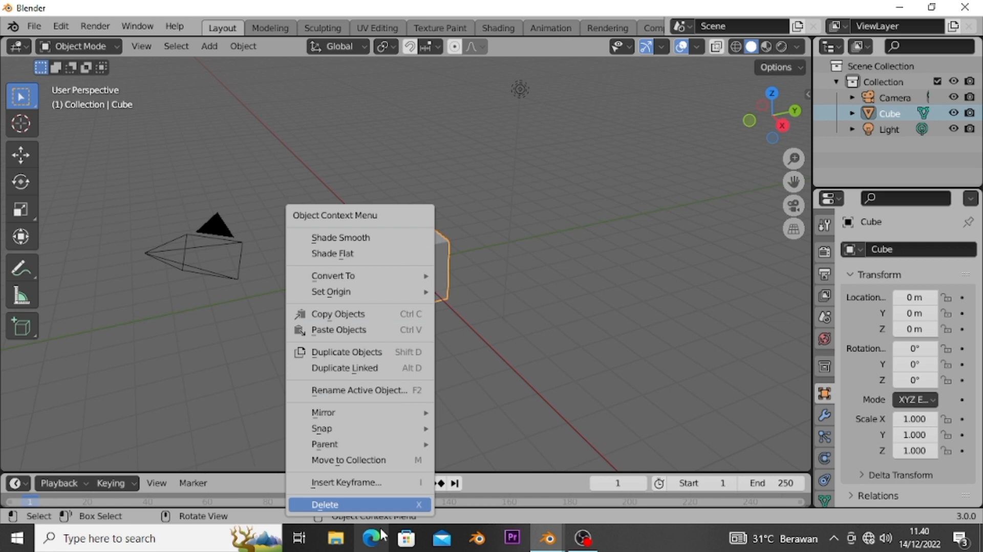
{"action": "left_click", "coordinate": [380, 506]}
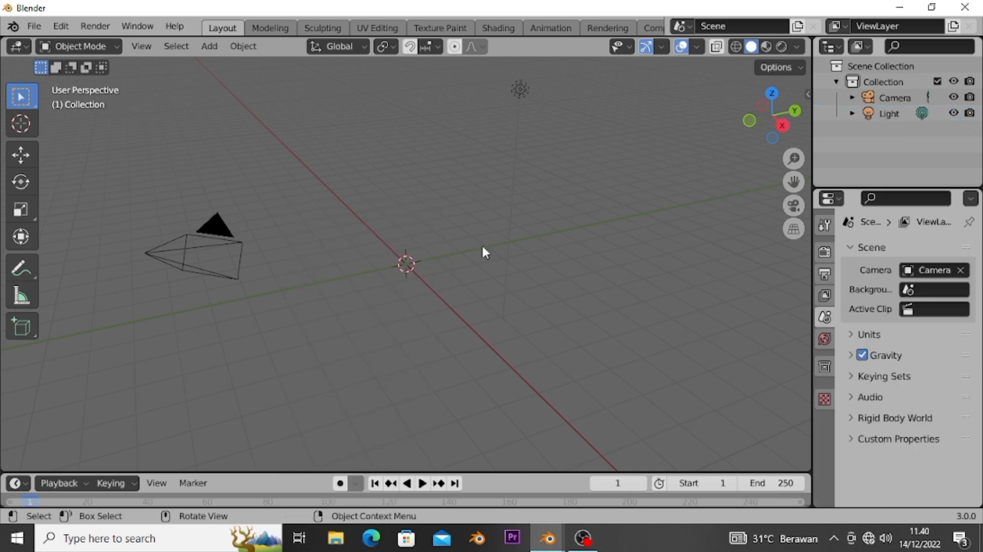
Add a text object at the world origin.
{"action": "left_click", "coordinate": [797, 111]}
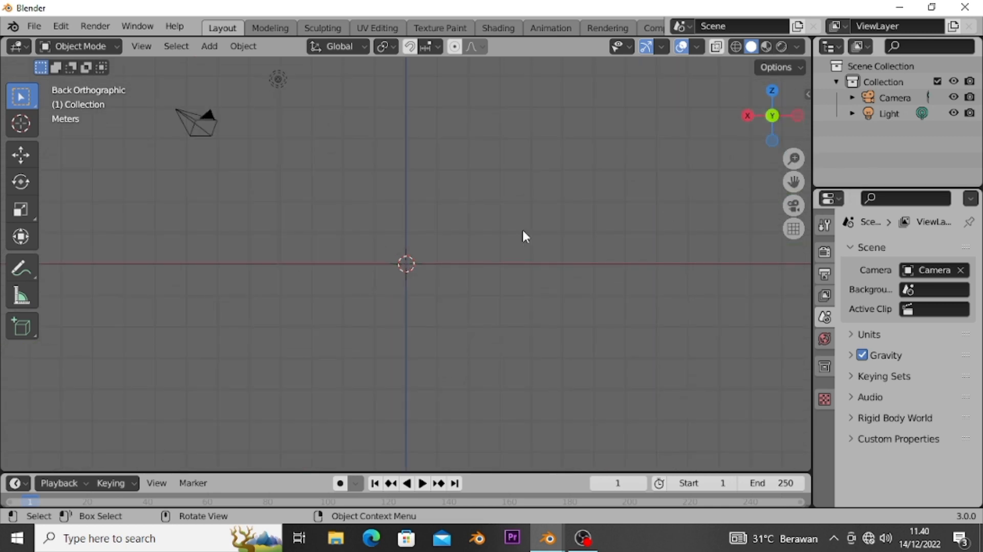
{"action": "left_click", "coordinate": [209, 46]}
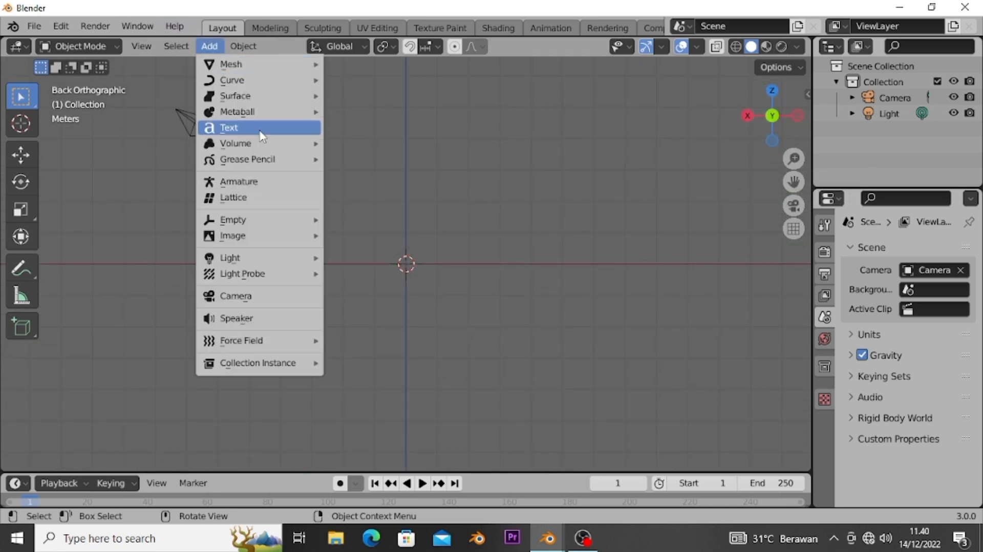
{"action": "left_click", "coordinate": [233, 128]}
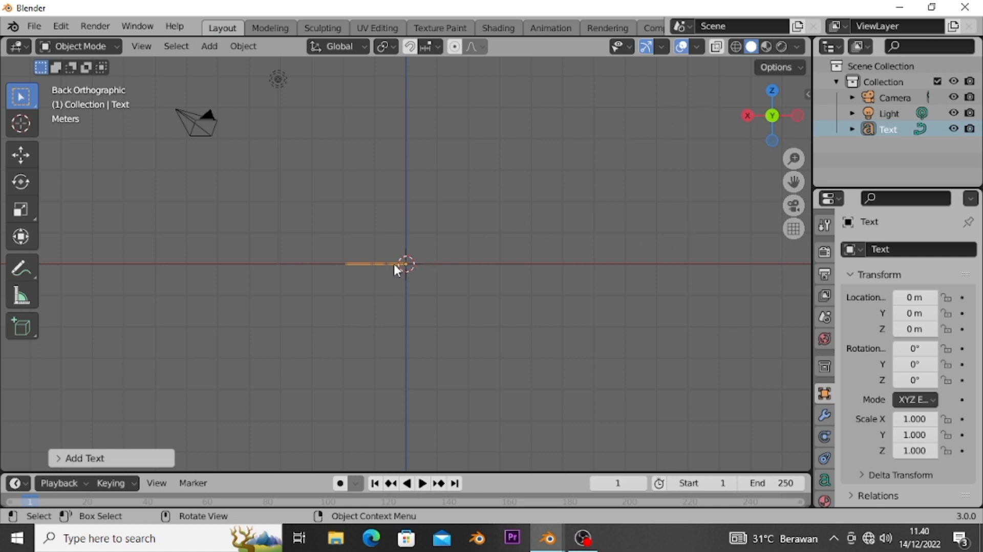
Set the text object's X rotation to 90° so that it stands upright.
{"action": "middle_click_drag", "start_coordinate": [390, 261], "coordinate": [700, 364]}
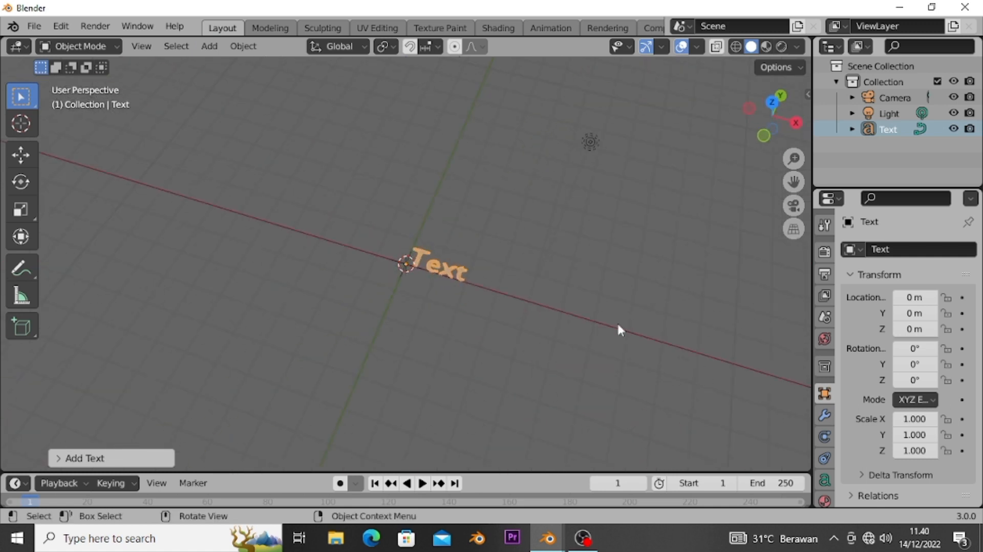
{"action": "middle_click_drag", "start_coordinate": [505, 300], "coordinate": [451, 308]}
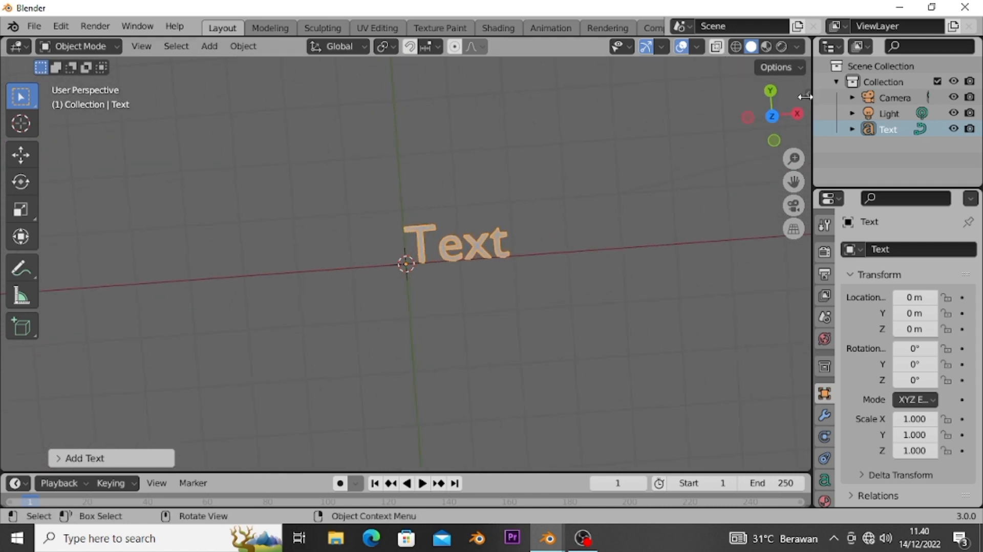
{"action": "left_click_drag", "start_coordinate": [804, 96], "coordinate": [648, 98]}
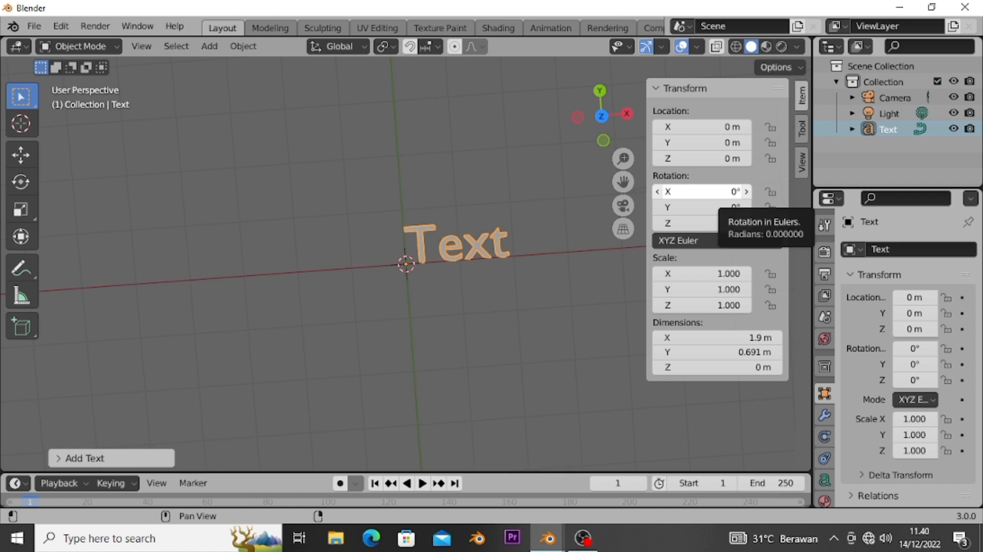
{"action": "left_click", "coordinate": [740, 192]}
{"action": "type", "text": "90"}
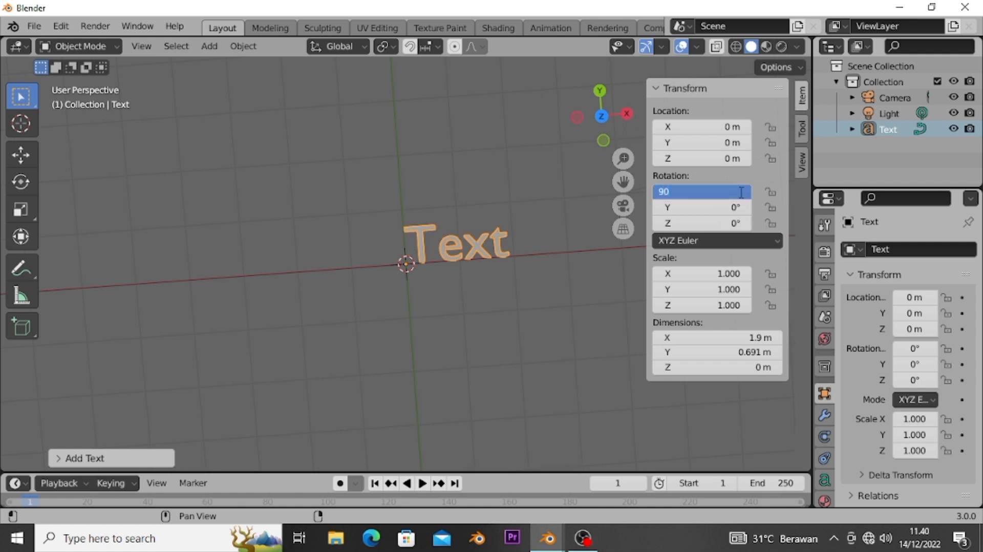
{"action": "key", "text": "Return"}
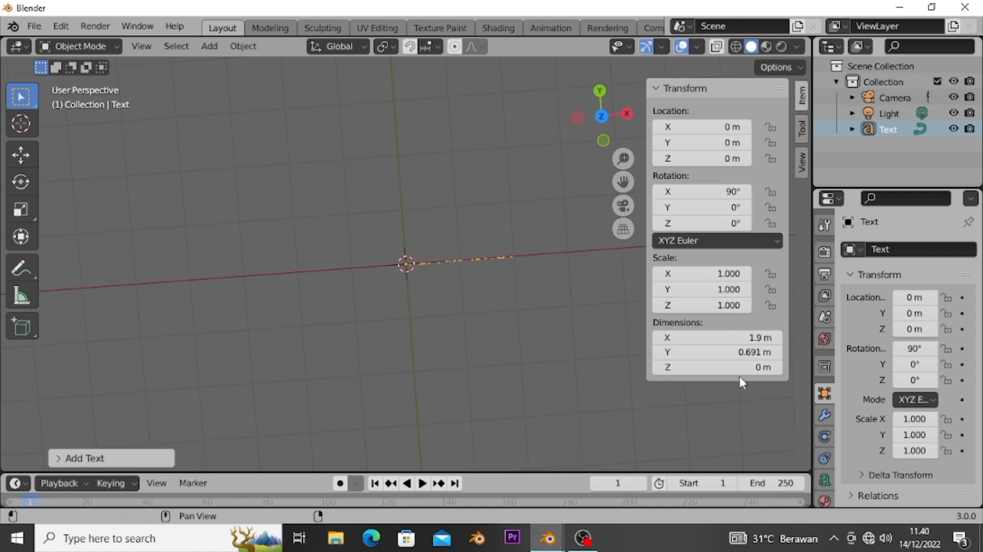
{"action": "middle_click_drag", "start_coordinate": [545, 318], "coordinate": [692, 182]}
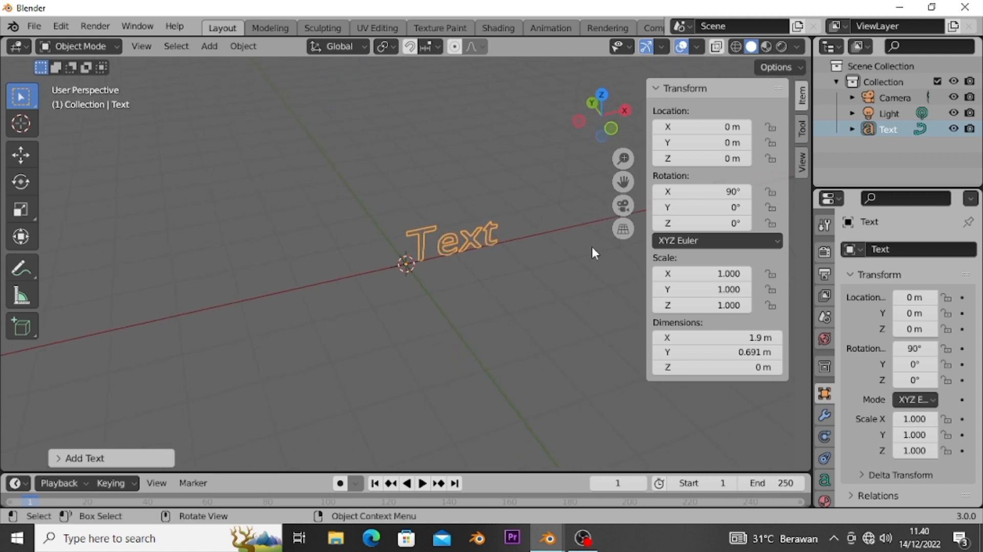
{"action": "key", "text": "n"}
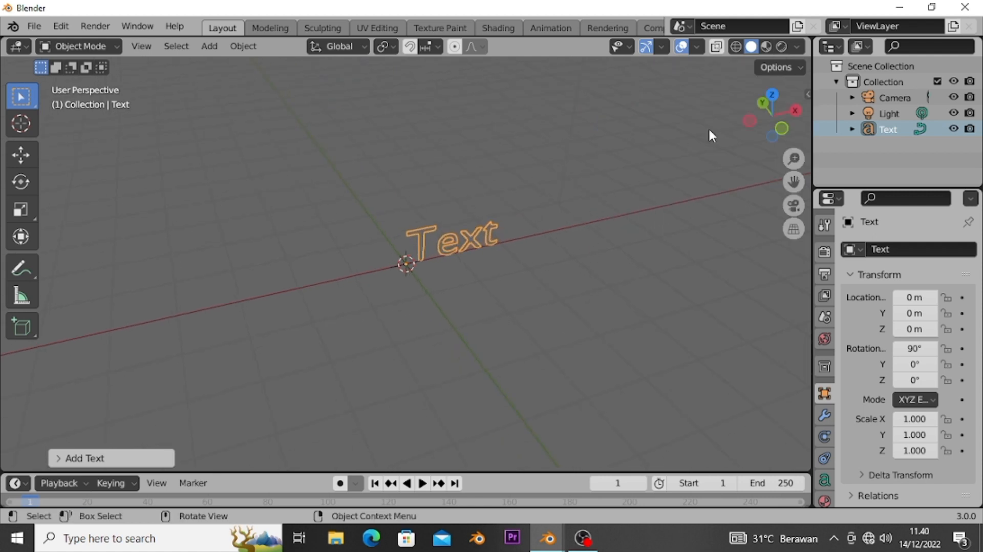
Show the text object from the front and clear its default wording in Edit Mode.
{"action": "left_click", "coordinate": [760, 103]}
{"action": "middle_click_drag", "start_coordinate": [671, 163], "coordinate": [468, 187]}
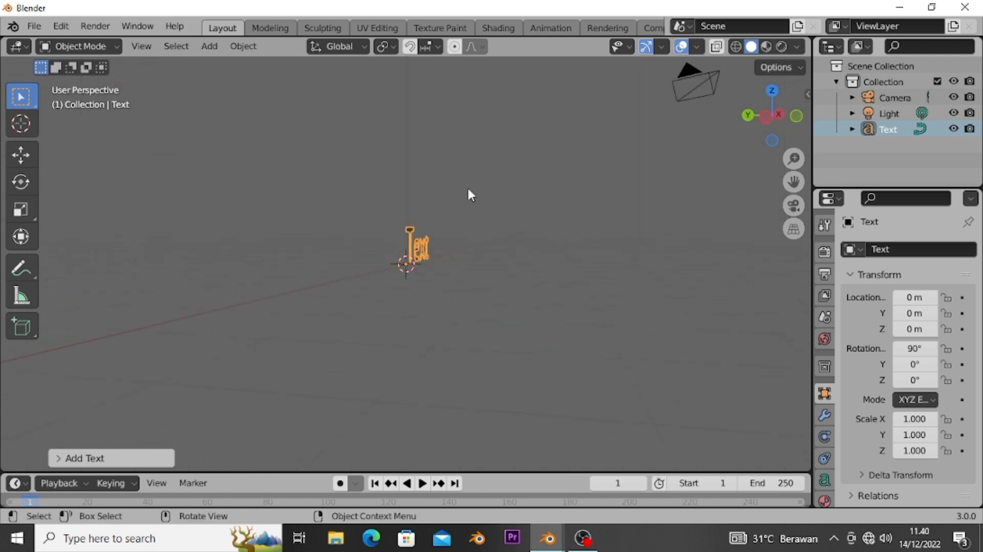
{"action": "left_click", "coordinate": [749, 114]}
{"action": "left_click", "coordinate": [769, 113]}
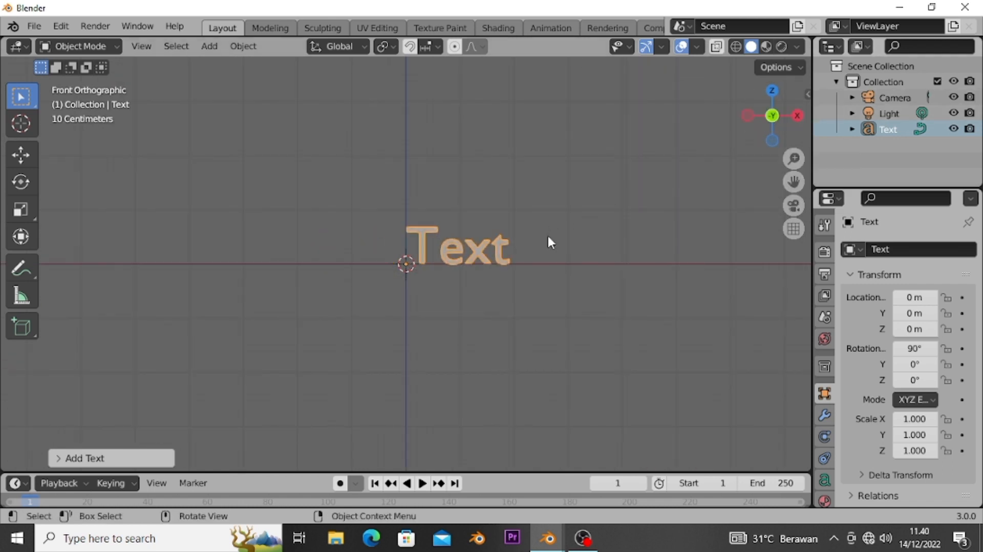
{"action": "scroll", "coordinate": [538, 241], "scroll_direction": "up", "scroll_amount": 1}
{"action": "key", "text": "Tab"}
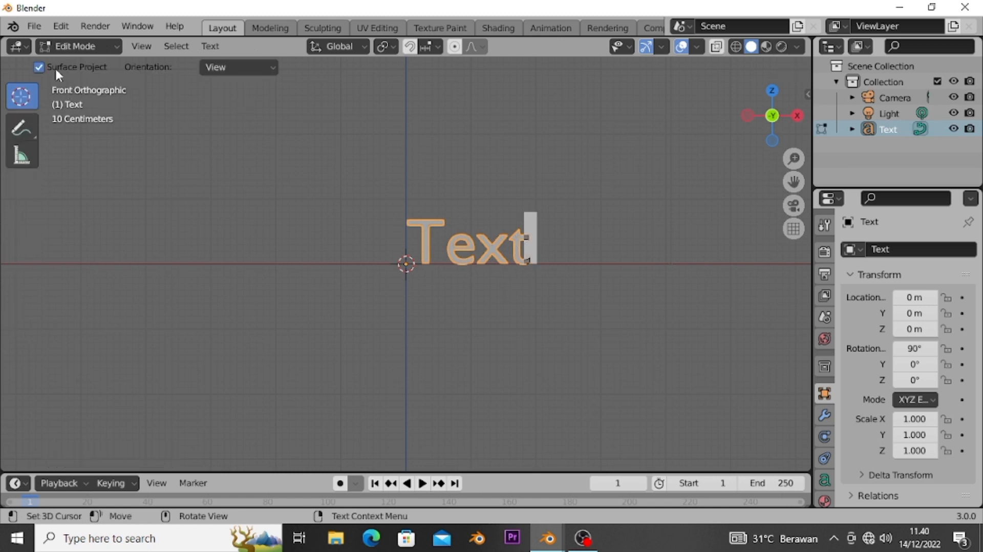
{"action": "left_click", "coordinate": [88, 47]}
{"action": "key", "text": "BackSpace"}
{"action": "key", "text": "BackSpace"}
{"action": "key", "text": "BackSpace"}
{"action": "key", "text": "BackSpace"}
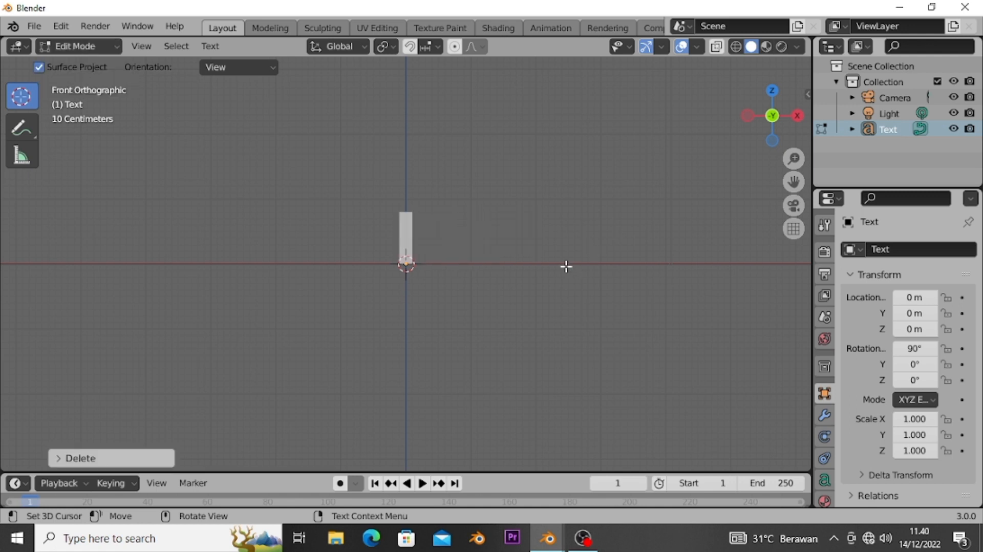
{"action": "type", "text": "almira"}
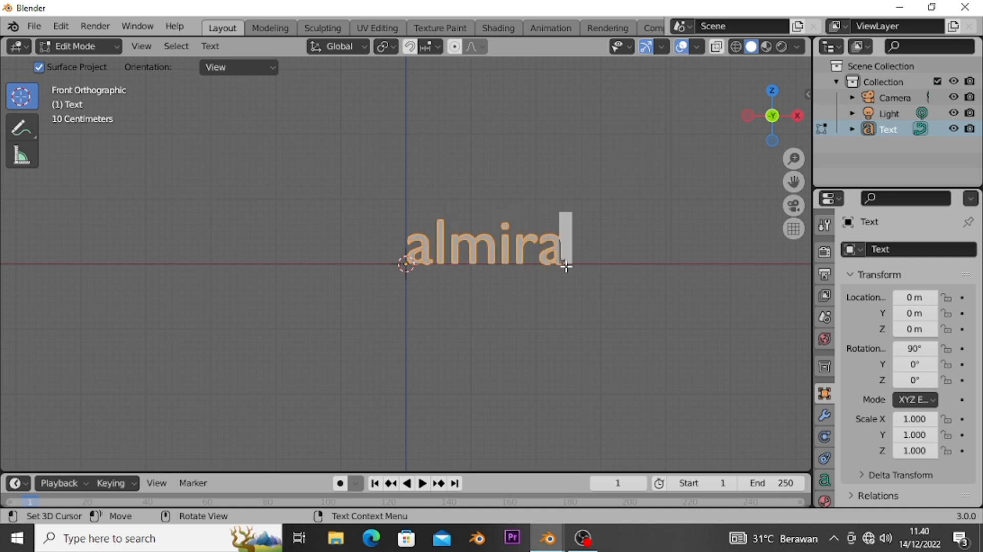
{"action": "key", "text": "BackSpace"}
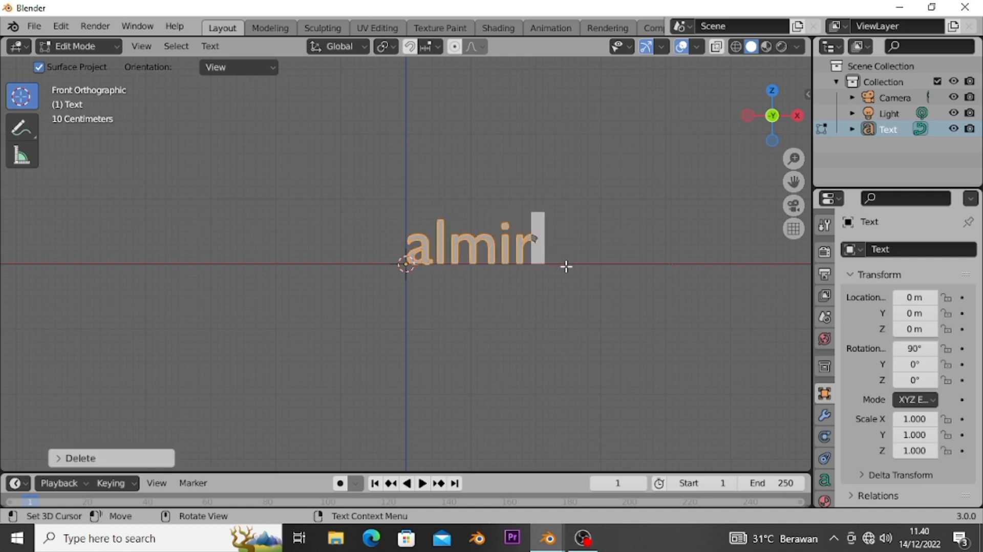
{"action": "key", "text": "BackSpace"}
{"action": "key", "text": "BackSpace"}
{"action": "type", "text": "iira"}
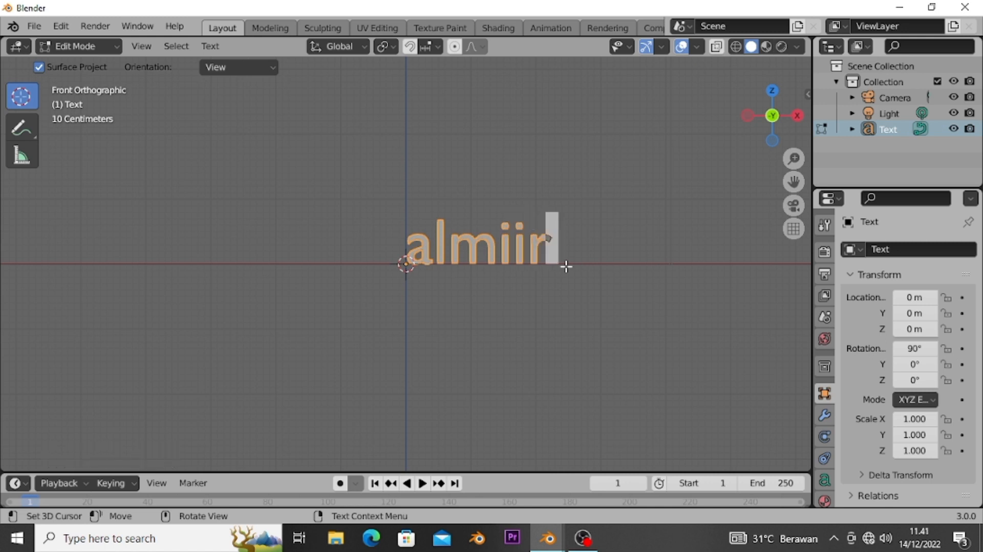
{"action": "type", "text": "d"}
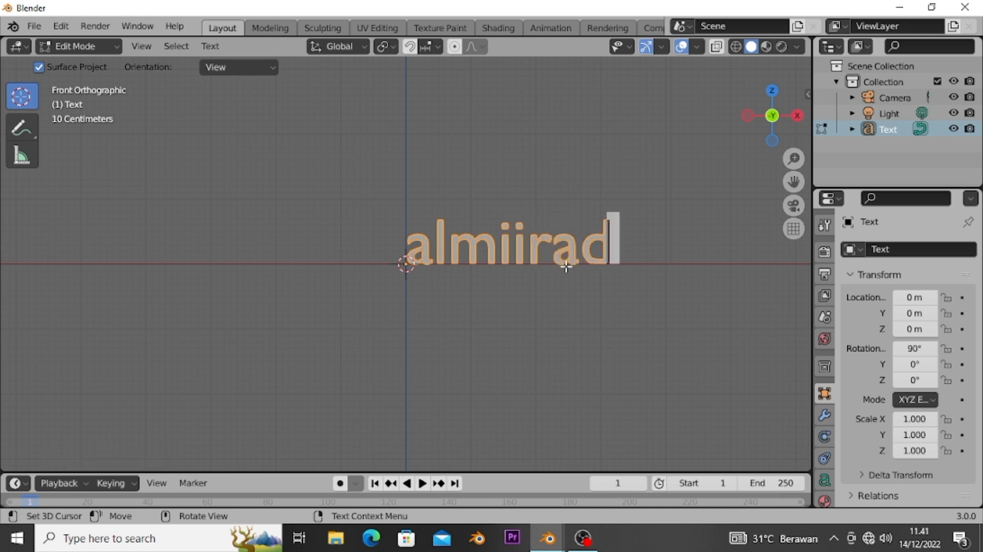
{"action": "key", "text": "BackSpace"}
{"action": "key", "text": "BackSpace"}
{"action": "key", "text": "BackSpace"}
{"action": "key", "text": "BackSpace"}
{"action": "key", "text": "BackSpace"}
{"action": "key", "text": "BackSpace"}
{"action": "key", "text": "BackSpace"}
{"action": "key", "text": "BackSpace"}
Enter the personal username, ending in an underscore, as the text object's content.
{"action": "type", "text": "a"}
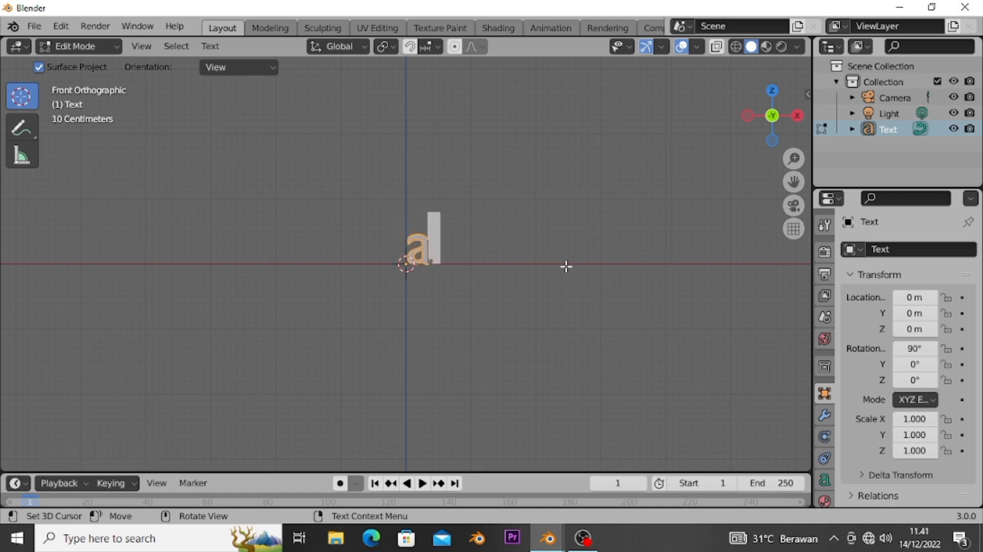
{"action": "type", "text": "lmiira"}
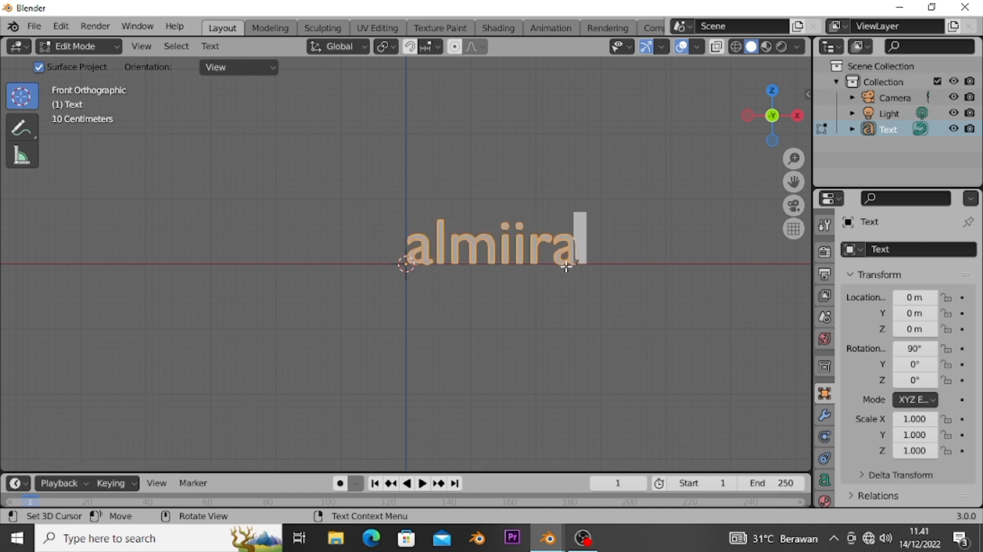
{"action": "type", "text": "dwr"}
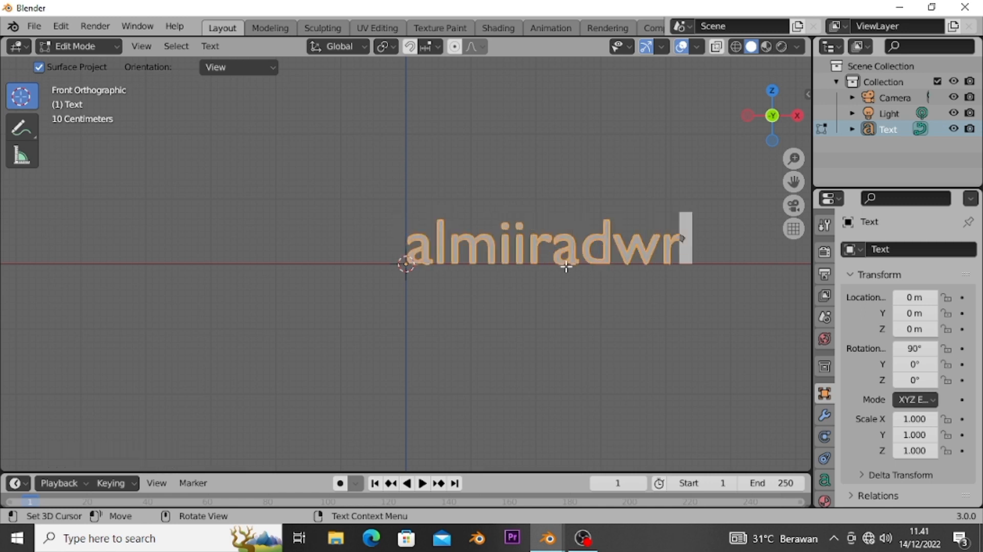
{"action": "type", "text": "_"}
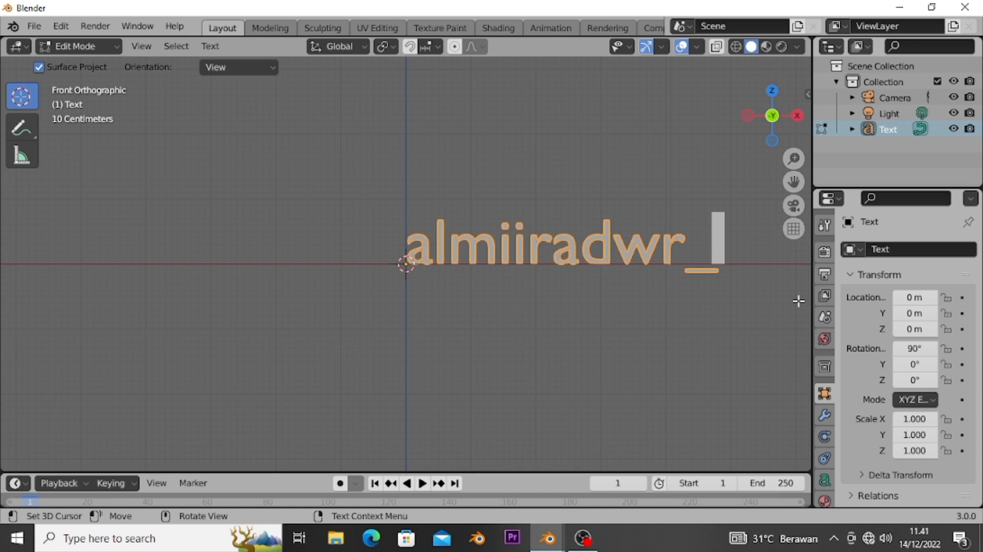
Open the font file browser for the text object's Regular font style.
{"action": "left_click", "coordinate": [824, 480]}
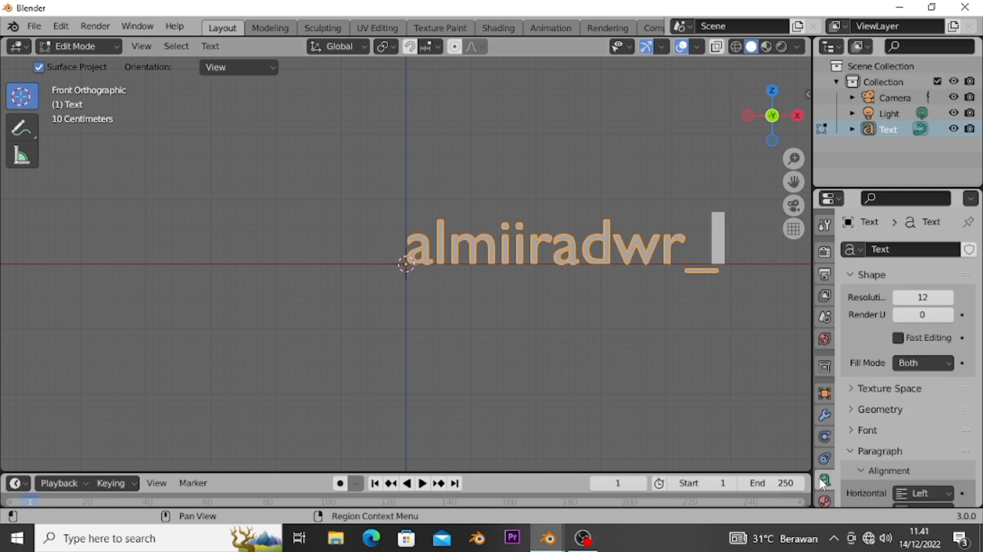
{"action": "scroll", "coordinate": [893, 390], "scroll_direction": "down", "scroll_amount": 2}
{"action": "left_click", "coordinate": [861, 401]}
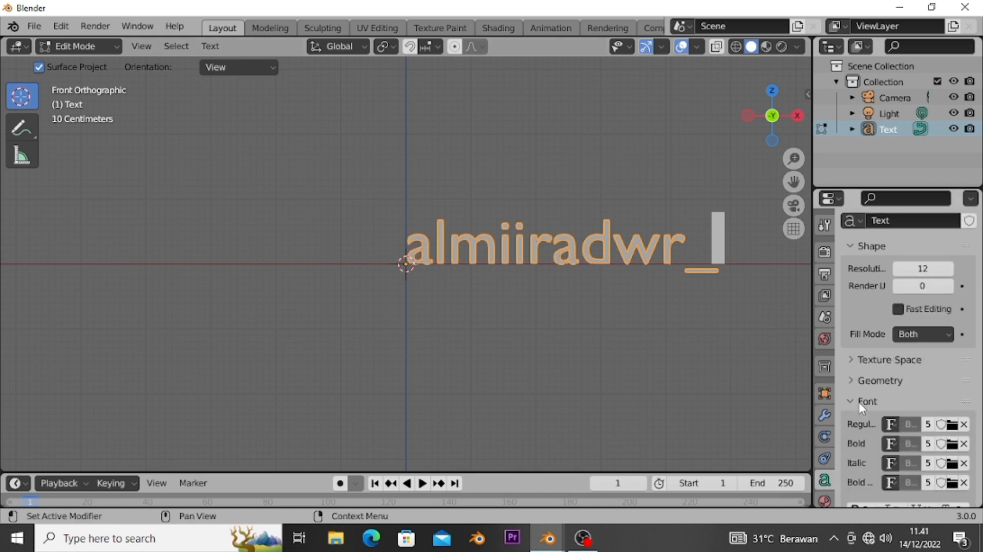
{"action": "scroll", "coordinate": [890, 425], "scroll_direction": "down", "scroll_amount": 2}
{"action": "left_click", "coordinate": [951, 396]}
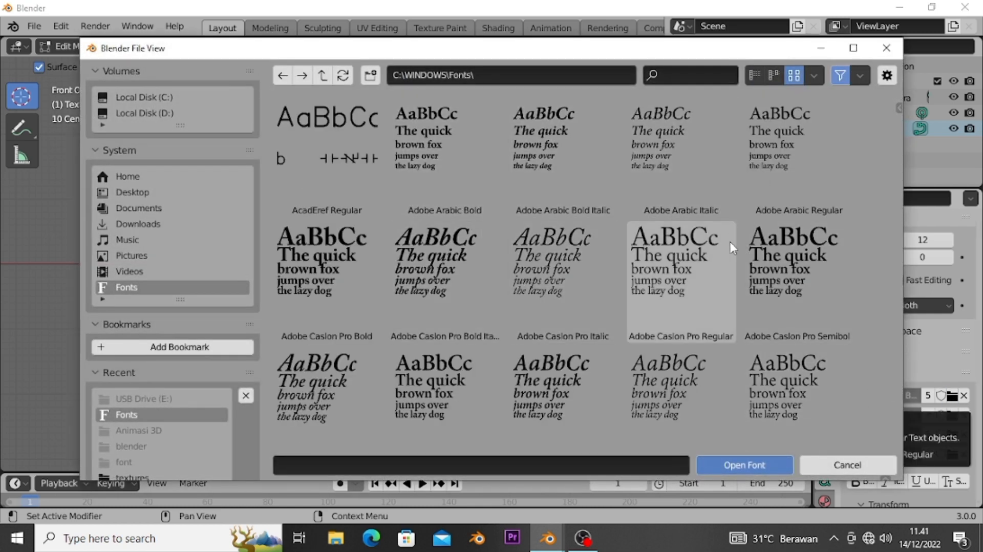
Load the Bauhaus 93 Regular font file (BAUHS93.TTF) as the text object's Regular font style.
{"action": "scroll", "coordinate": [635, 261], "scroll_direction": "down", "scroll_amount": 1}
{"action": "scroll", "coordinate": [635, 261], "scroll_direction": "down", "scroll_amount": 6}
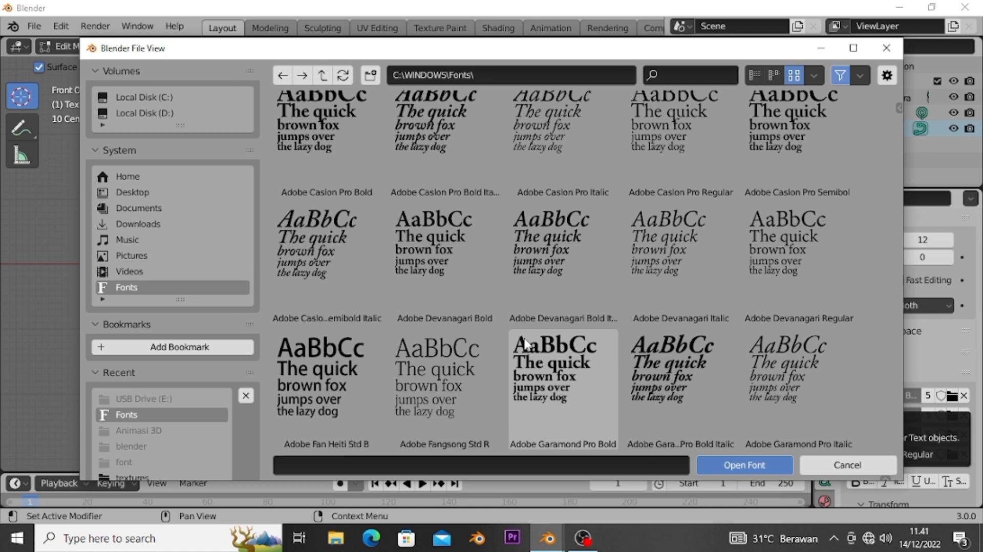
{"action": "scroll", "coordinate": [502, 336], "scroll_direction": "down", "scroll_amount": 7}
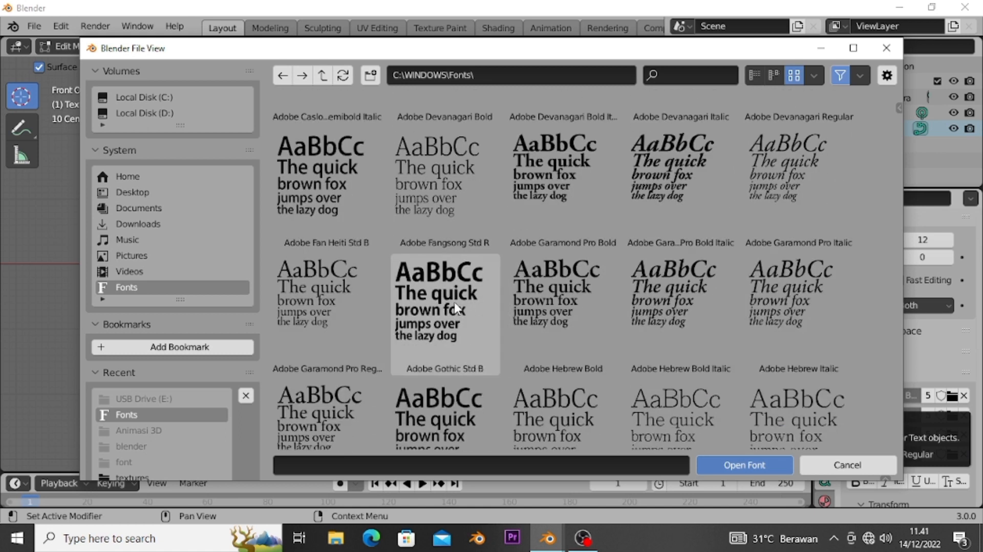
{"action": "scroll", "coordinate": [474, 314], "scroll_direction": "down", "scroll_amount": 8}
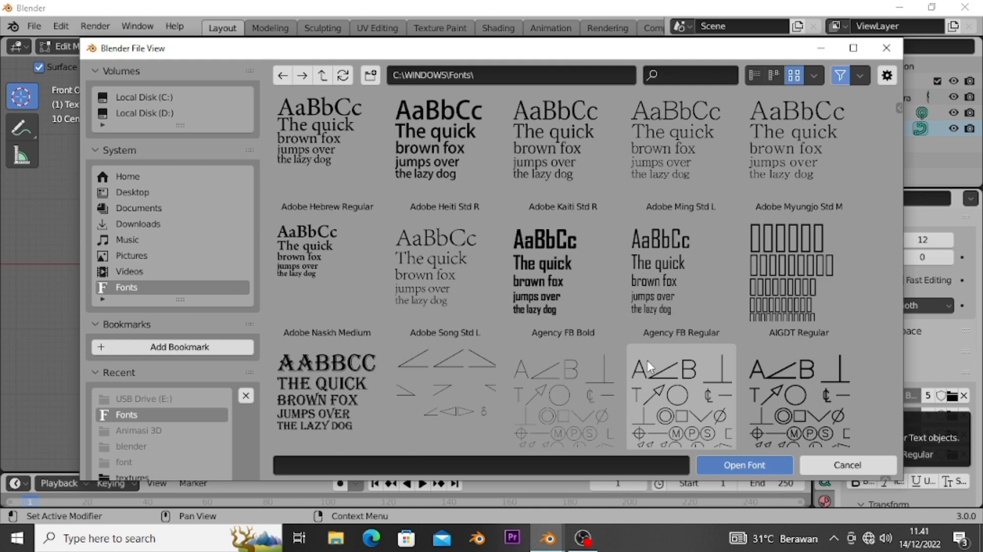
{"action": "scroll", "coordinate": [618, 349], "scroll_direction": "down", "scroll_amount": 12}
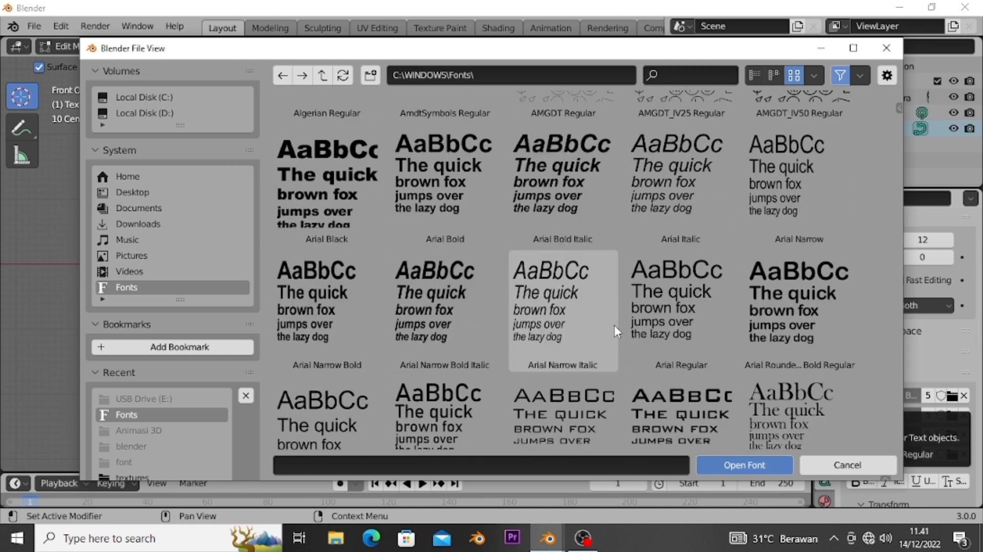
{"action": "scroll", "coordinate": [614, 326], "scroll_direction": "down", "scroll_amount": 3}
{"action": "scroll", "coordinate": [571, 348], "scroll_direction": "down", "scroll_amount": 3}
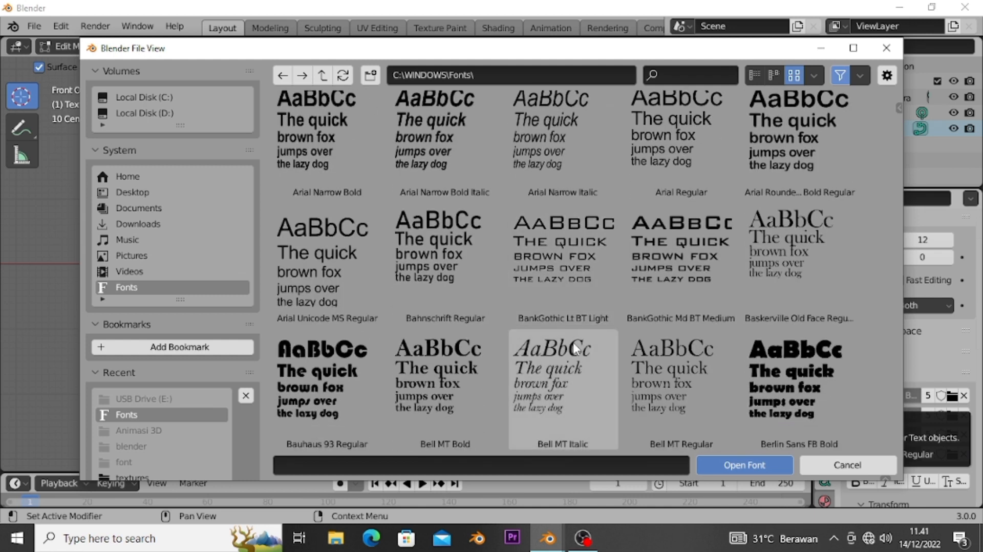
{"action": "scroll", "coordinate": [732, 374], "scroll_direction": "down", "scroll_amount": 3}
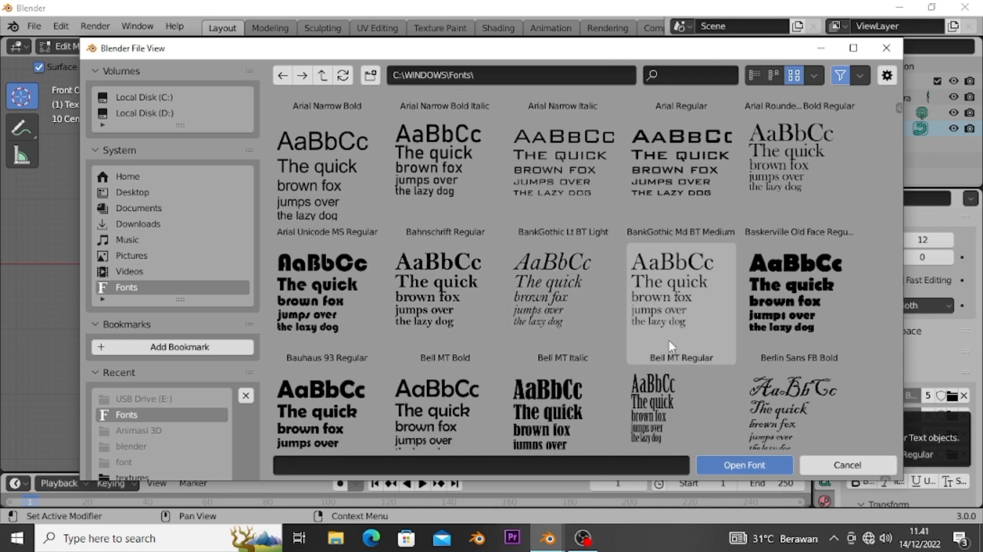
{"action": "scroll", "coordinate": [669, 340], "scroll_direction": "down", "scroll_amount": 2}
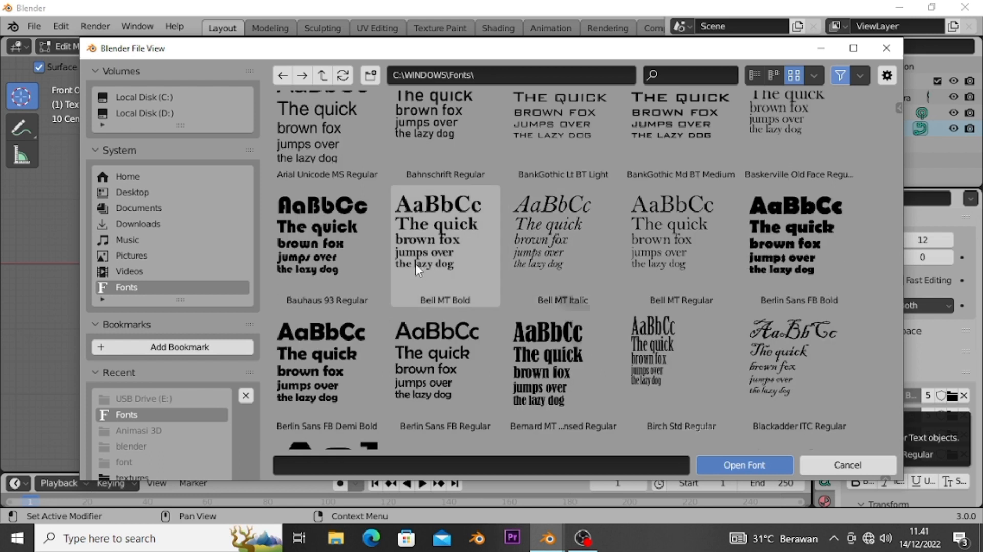
{"action": "left_click", "coordinate": [370, 249]}
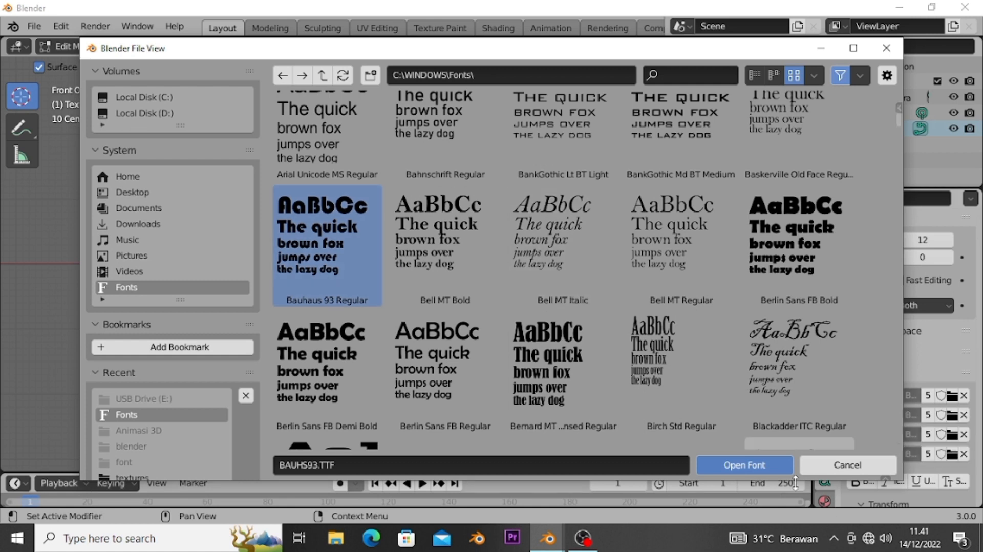
{"action": "left_click", "coordinate": [778, 466]}
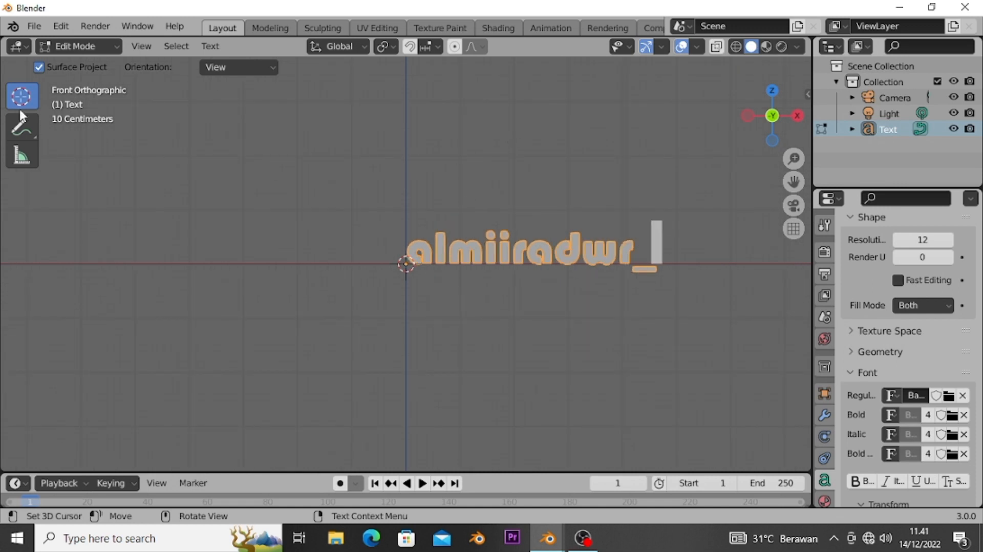
Give the text object depth by setting its geometry's Extrude value to 0.03 m.
{"action": "middle_click_drag", "start_coordinate": [569, 325], "coordinate": [612, 324]}
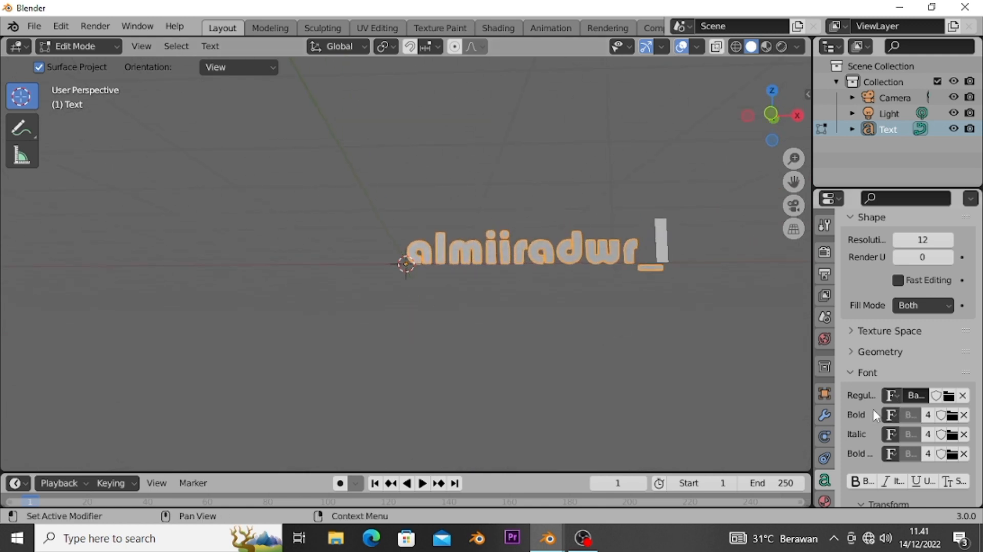
{"action": "scroll", "coordinate": [828, 477], "scroll_direction": "down", "scroll_amount": 1}
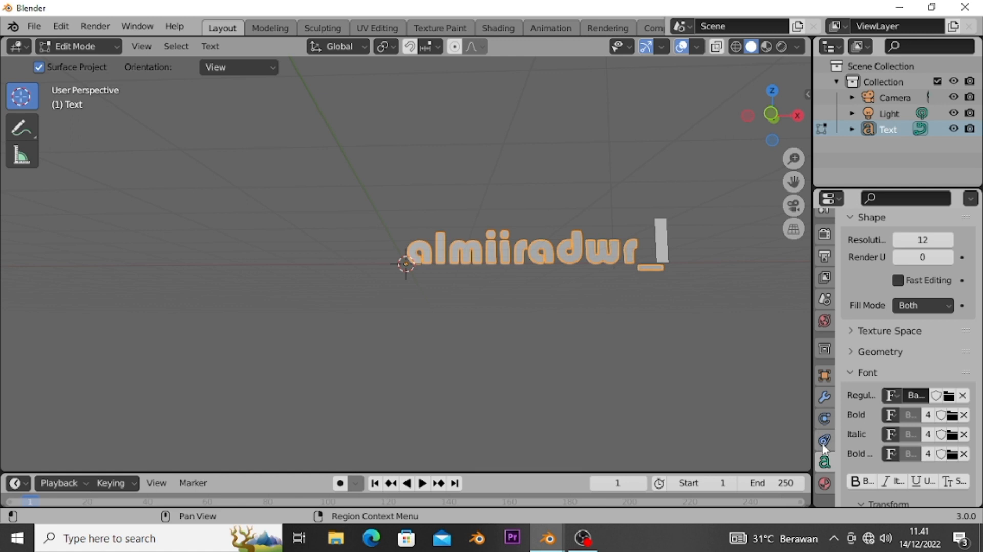
{"action": "scroll", "coordinate": [904, 385], "scroll_direction": "up", "scroll_amount": 3}
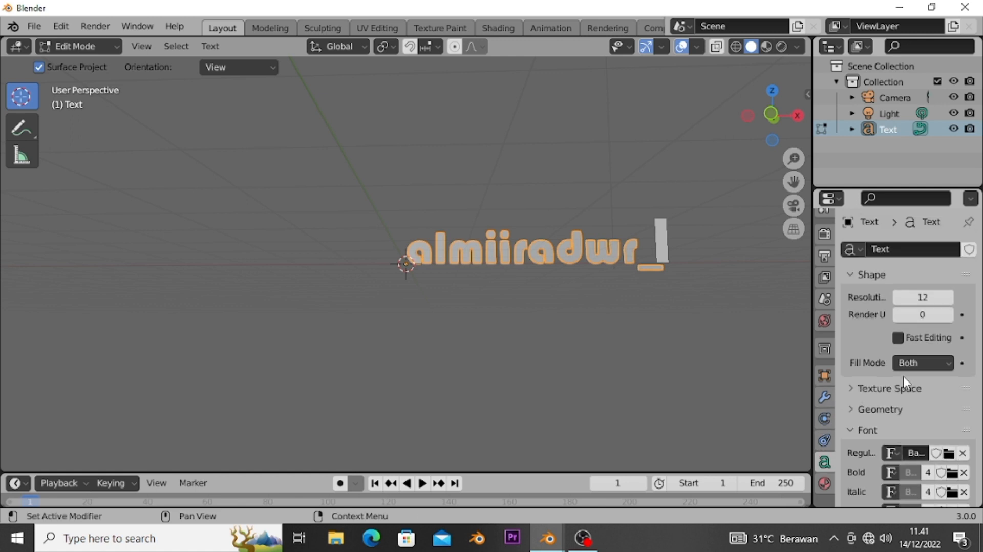
{"action": "left_click", "coordinate": [870, 411]}
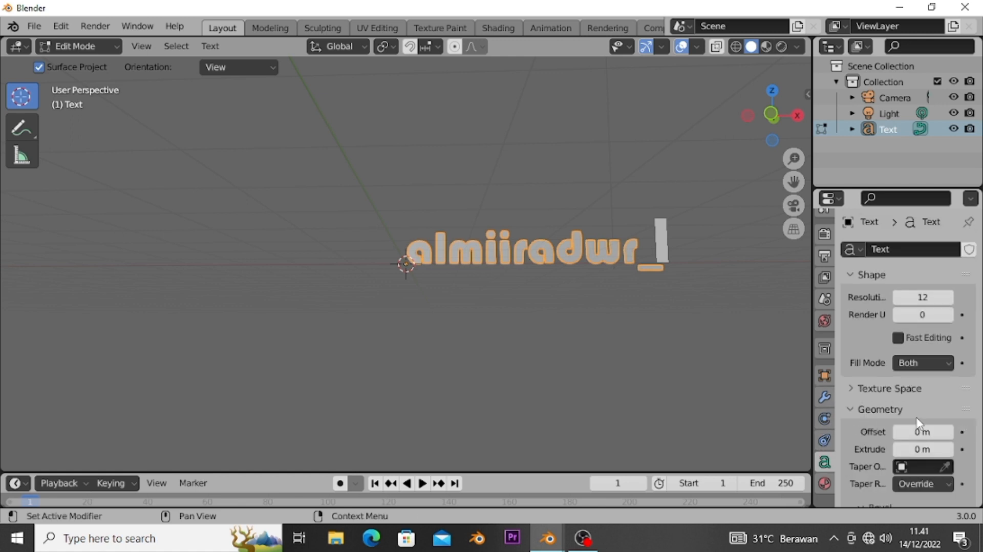
{"action": "left_click", "coordinate": [950, 450]}
{"action": "left_click_drag", "start_coordinate": [949, 450], "coordinate": [955, 450]}
{"action": "middle_click_drag", "start_coordinate": [631, 256], "coordinate": [576, 277]}
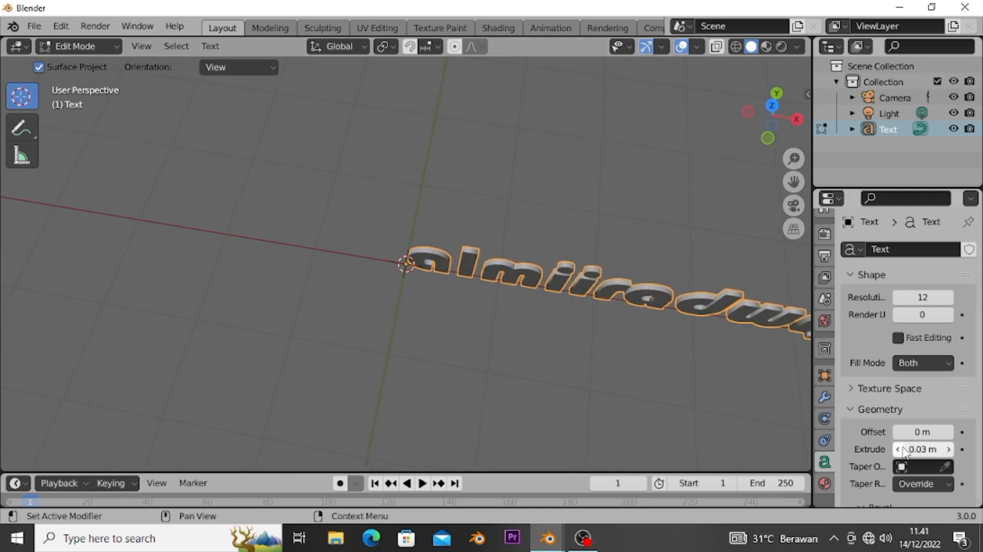
{"action": "left_click", "coordinate": [505, 335]}
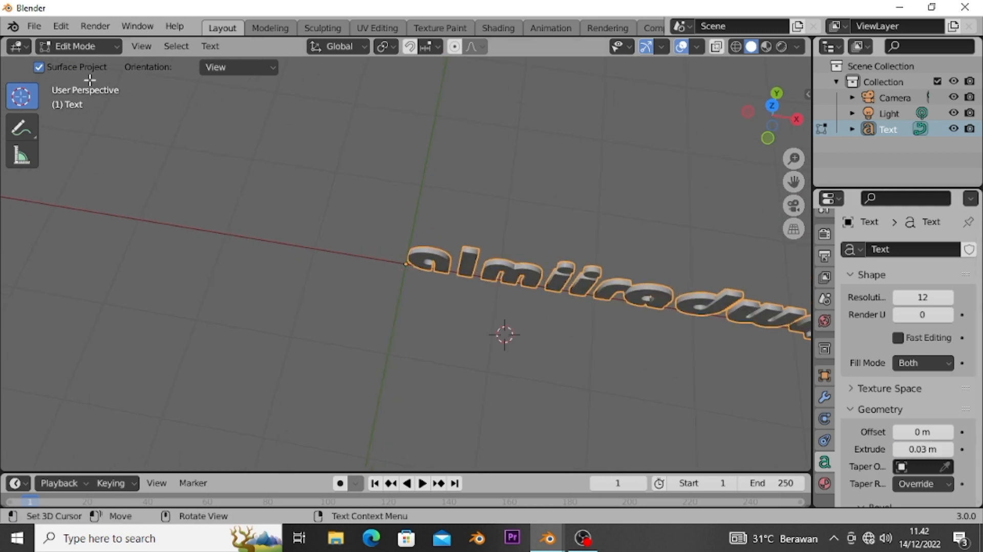
Return the text object to Object Mode and deselect it.
{"action": "left_click", "coordinate": [79, 45]}
{"action": "left_click", "coordinate": [83, 64]}
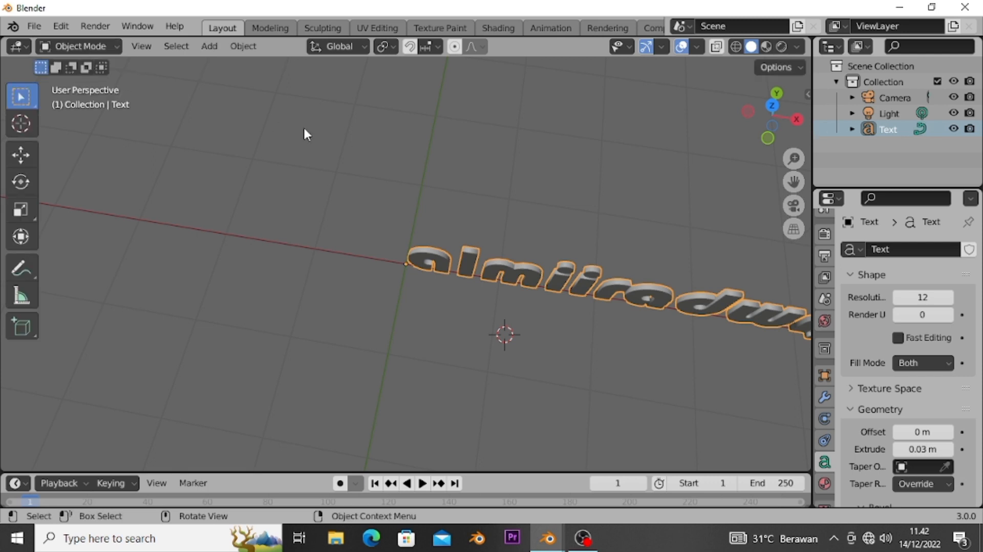
{"action": "left_click", "coordinate": [675, 279]}
Show the scene from the front and add a cube mesh to it.
{"action": "middle_click_drag", "start_coordinate": [675, 278], "coordinate": [702, 219]}
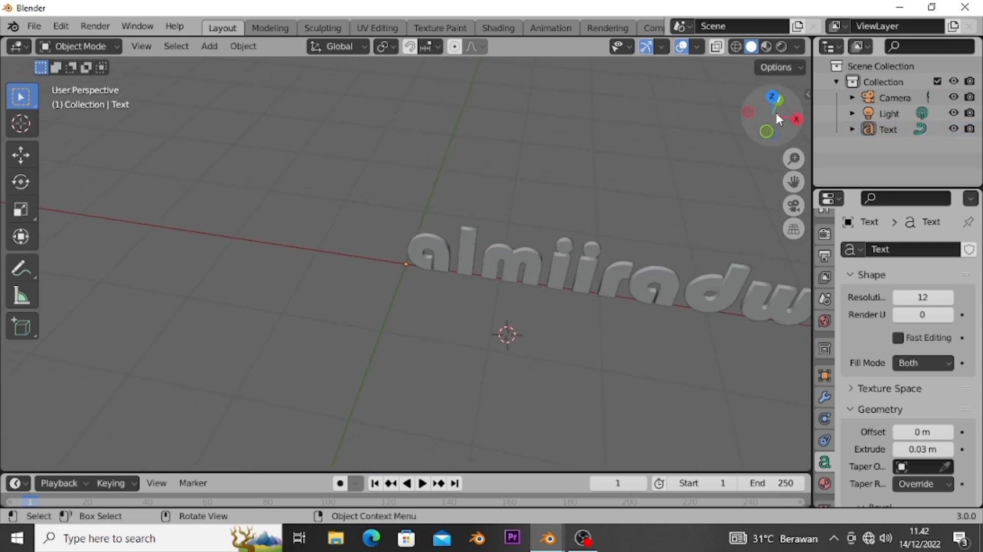
{"action": "left_click", "coordinate": [765, 129]}
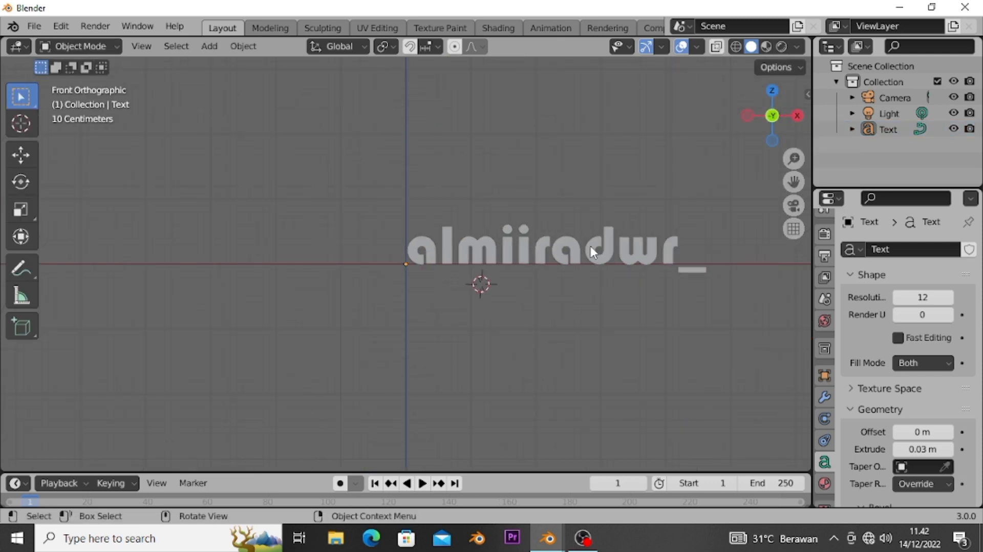
{"action": "left_click", "coordinate": [213, 45]}
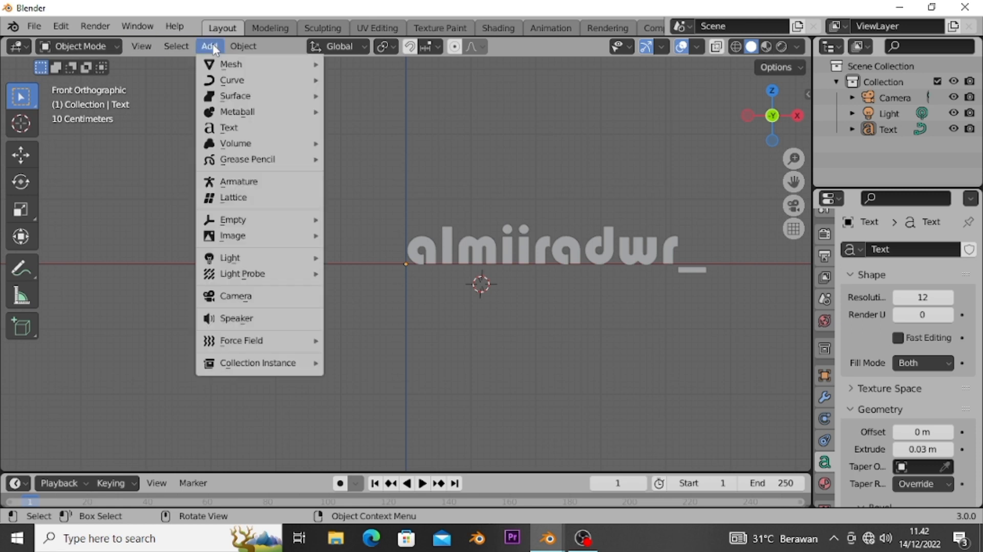
{"action": "mouse_move", "coordinate": [231, 64]}
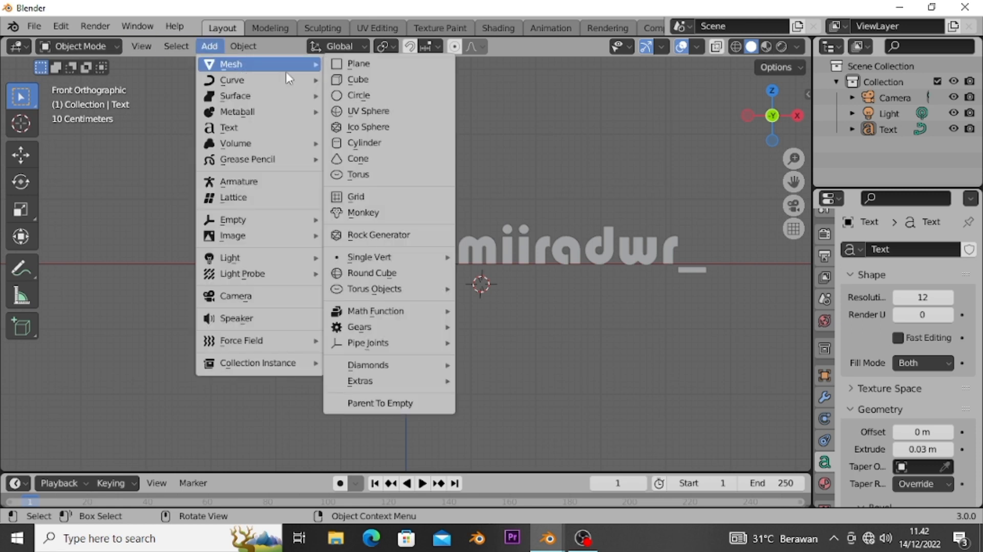
{"action": "left_click", "coordinate": [355, 78]}
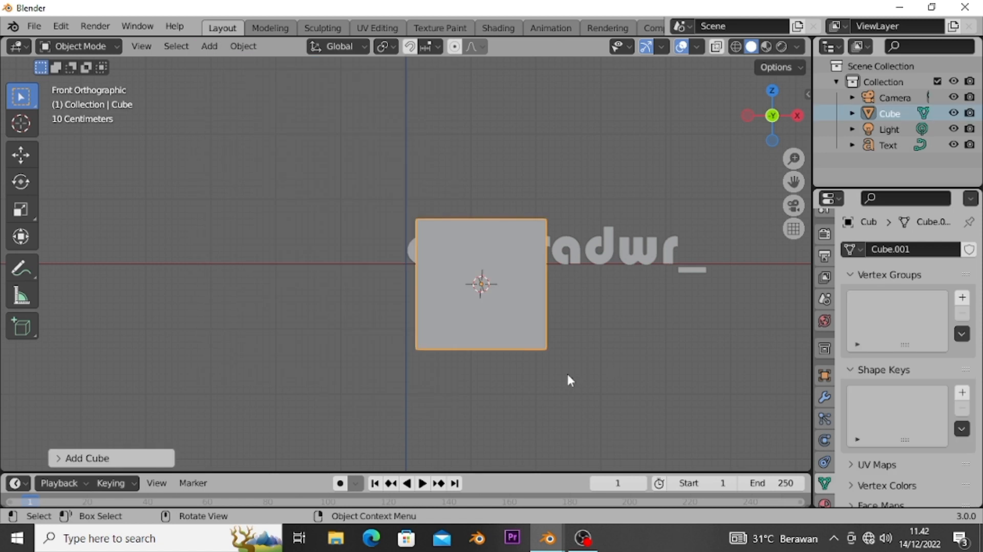
Scale the cube into a wide, low block by stretching it along X and reducing its height along Z.
{"action": "left_click", "coordinate": [21, 211]}
{"action": "left_click_drag", "start_coordinate": [542, 283], "coordinate": [654, 272]}
{"action": "mouse_move", "coordinate": [478, 279]}
{"action": "left_mouse_down"}
{"action": "mouse_move", "coordinate": [526, 263]}
{"action": "mouse_move", "coordinate": [500, 287]}
{"action": "mouse_move", "coordinate": [482, 288]}
{"action": "left_mouse_up"}
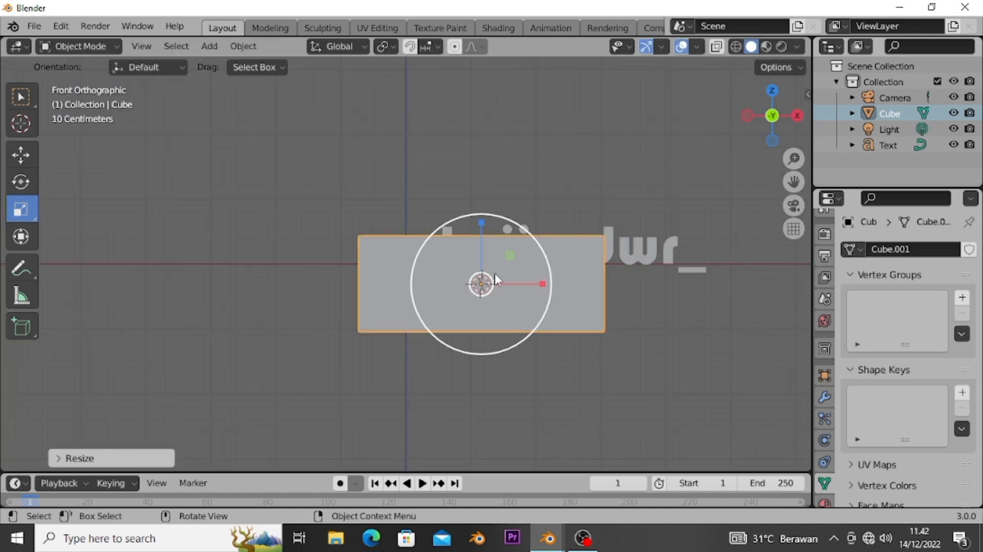
Move the cube over the text and widen it along X until it spans the whole name.
{"action": "left_click", "coordinate": [21, 154]}
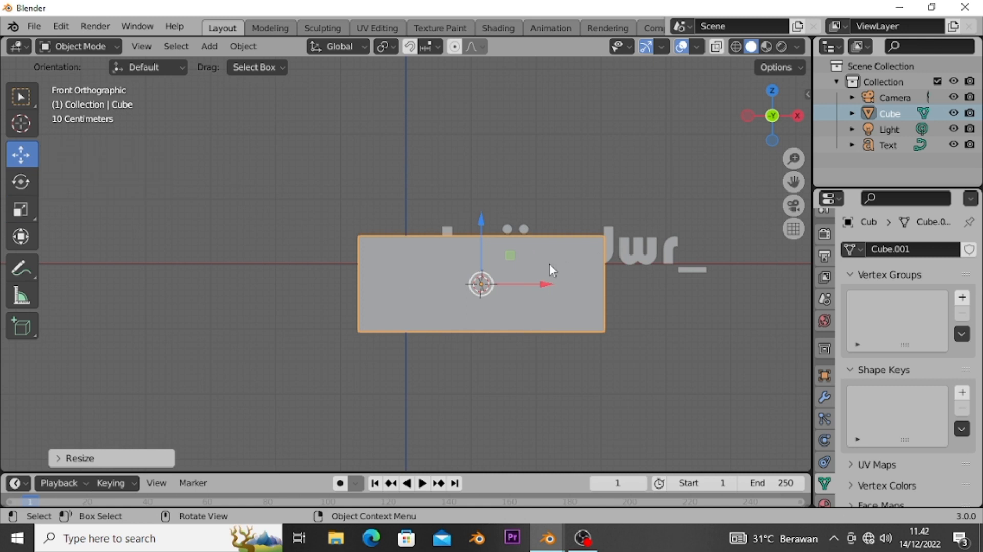
{"action": "left_click_drag", "start_coordinate": [481, 283], "coordinate": [518, 262]}
{"action": "left_click", "coordinate": [25, 206]}
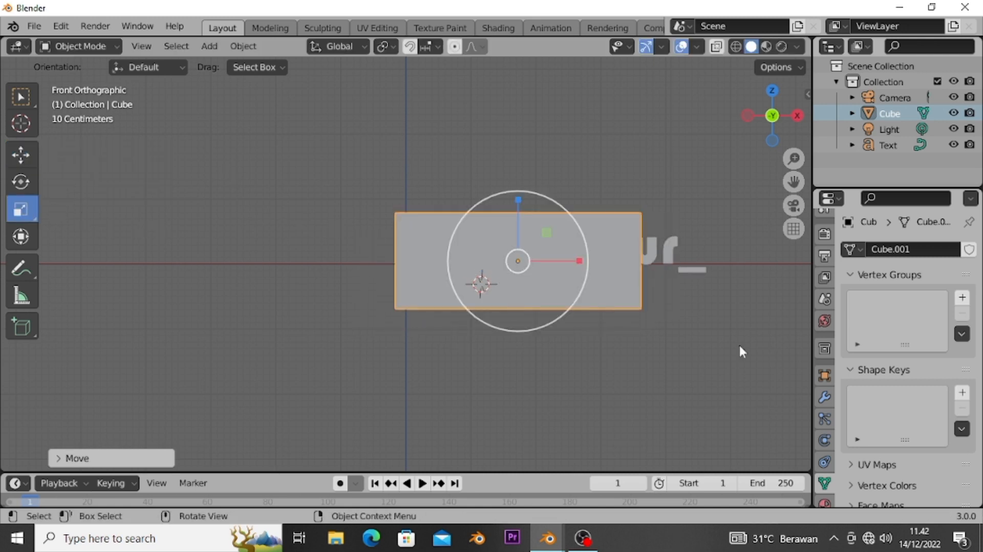
{"action": "left_click_drag", "start_coordinate": [582, 261], "coordinate": [613, 260]}
Adjust the cube's position around the text in wireframe, shifting it slightly up along Z and towards negative X.
{"action": "left_click", "coordinate": [17, 157]}
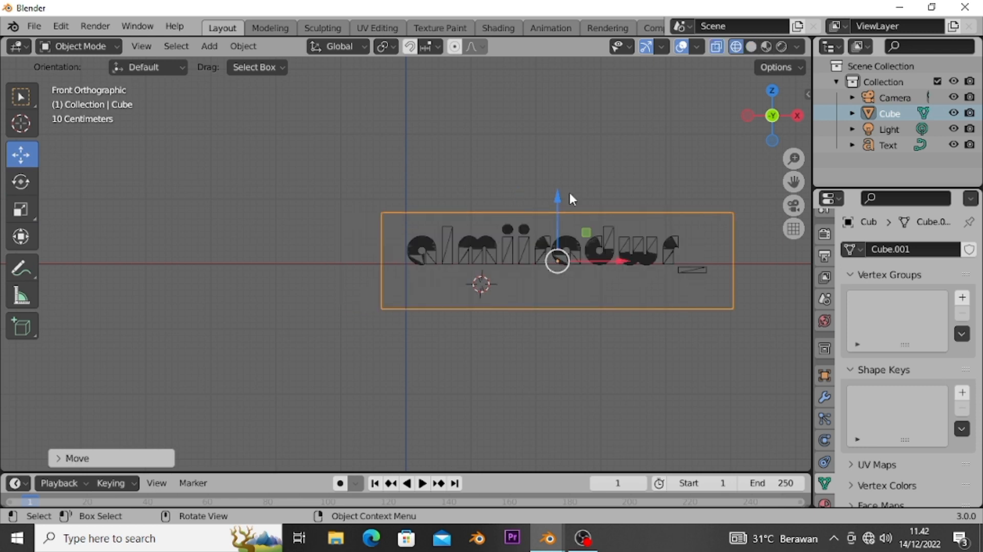
{"action": "left_click_drag", "start_coordinate": [570, 194], "coordinate": [558, 185]}
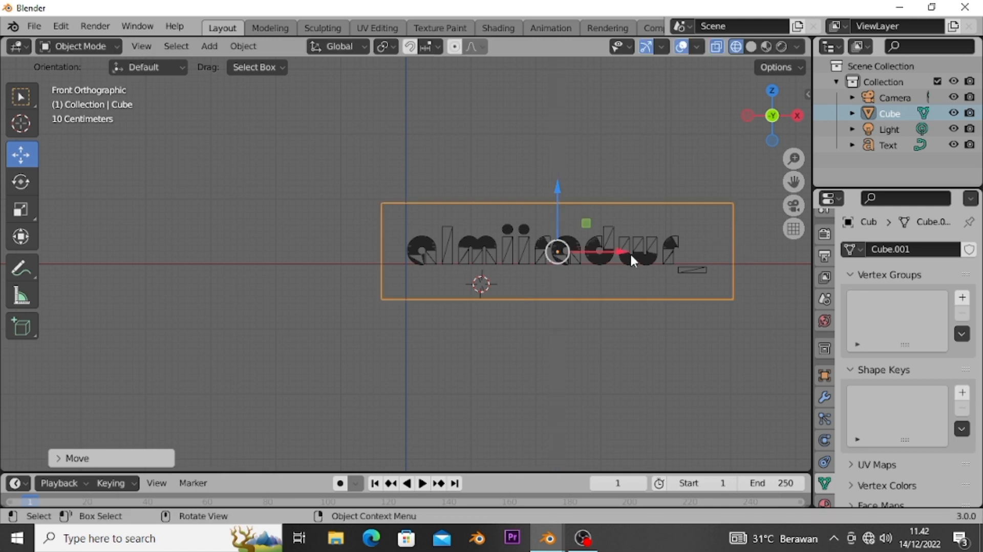
{"action": "left_click_drag", "start_coordinate": [619, 251], "coordinate": [593, 250]}
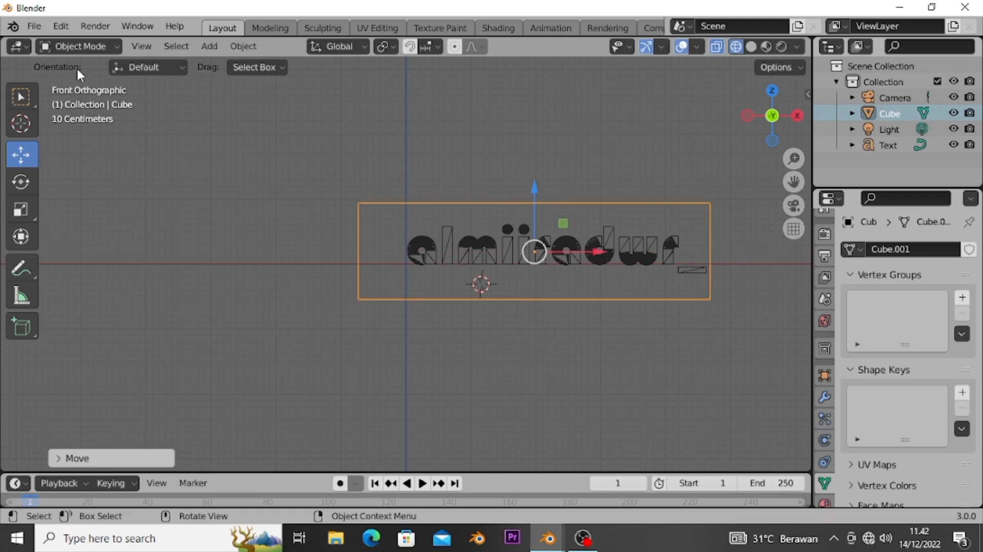
Scale the cube along Z to about 0.82 of its height so it frames the text more closely.
{"action": "left_click", "coordinate": [23, 207]}
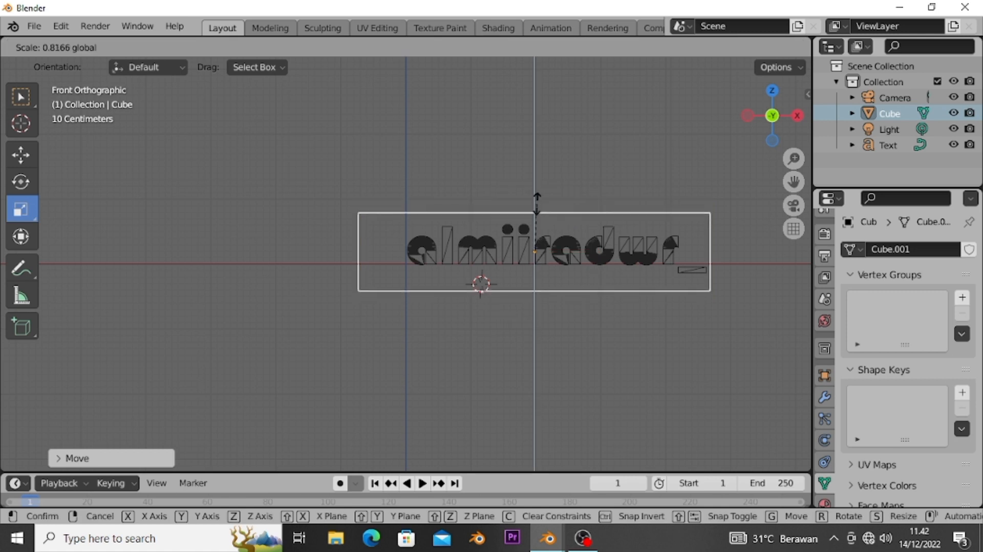
{"action": "left_click", "coordinate": [537, 203]}
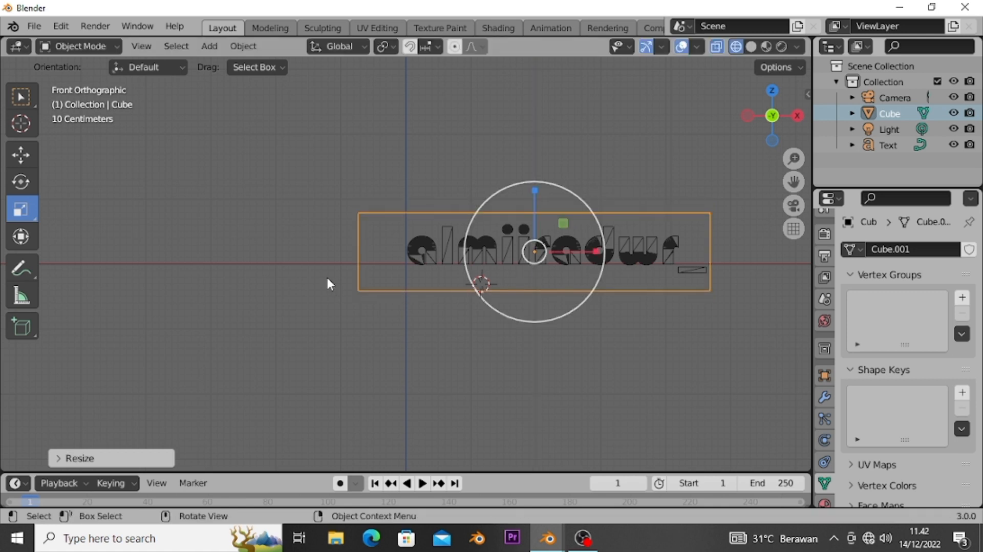
{"action": "left_click", "coordinate": [21, 97]}
{"action": "left_click", "coordinate": [646, 334]}
Thin the cube along Y into a slab and move it so that it encloses the extruded text.
{"action": "middle_click_drag", "start_coordinate": [619, 300], "coordinate": [356, 260]}
{"action": "left_click", "coordinate": [629, 280]}
{"action": "left_click", "coordinate": [22, 198]}
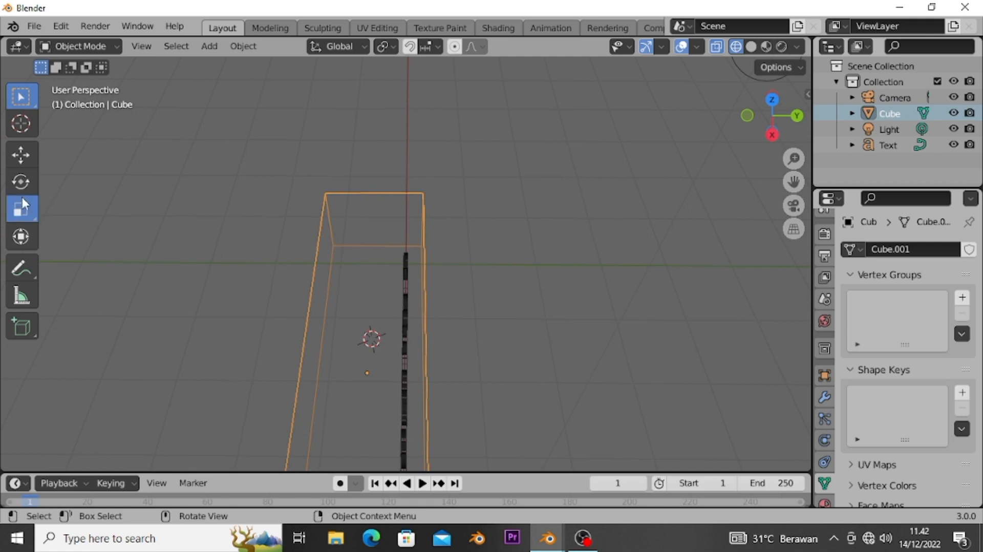
{"action": "scroll", "coordinate": [410, 338], "scroll_direction": "down", "scroll_amount": 1}
{"action": "left_click_drag", "start_coordinate": [437, 352], "coordinate": [509, 374]}
{"action": "left_click", "coordinate": [21, 154]}
{"action": "middle_click_drag", "start_coordinate": [509, 374], "coordinate": [593, 314]}
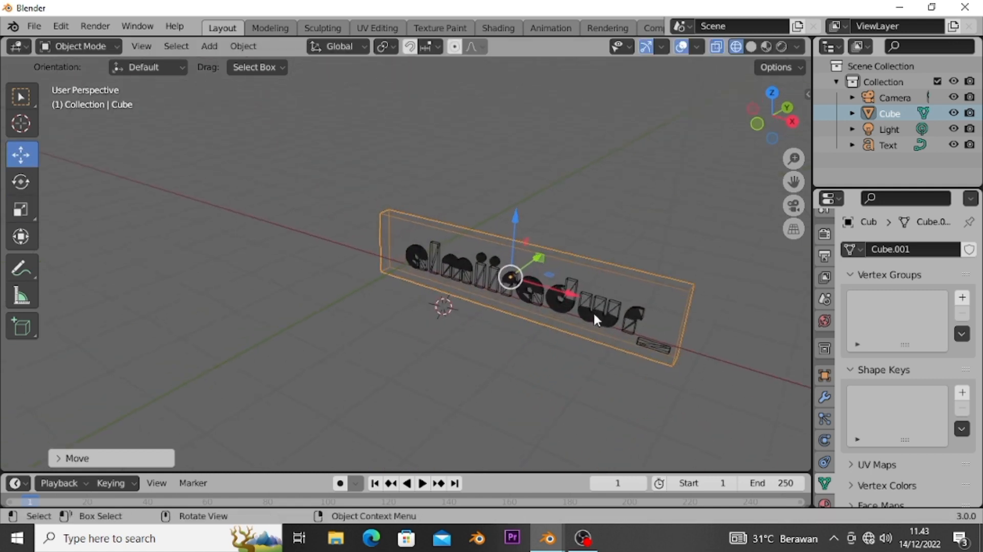
From the front view, reselect the cube and reduce its height slightly along Z around the text.
{"action": "left_click", "coordinate": [756, 124]}
{"action": "left_click", "coordinate": [617, 241]}
{"action": "left_click", "coordinate": [610, 237]}
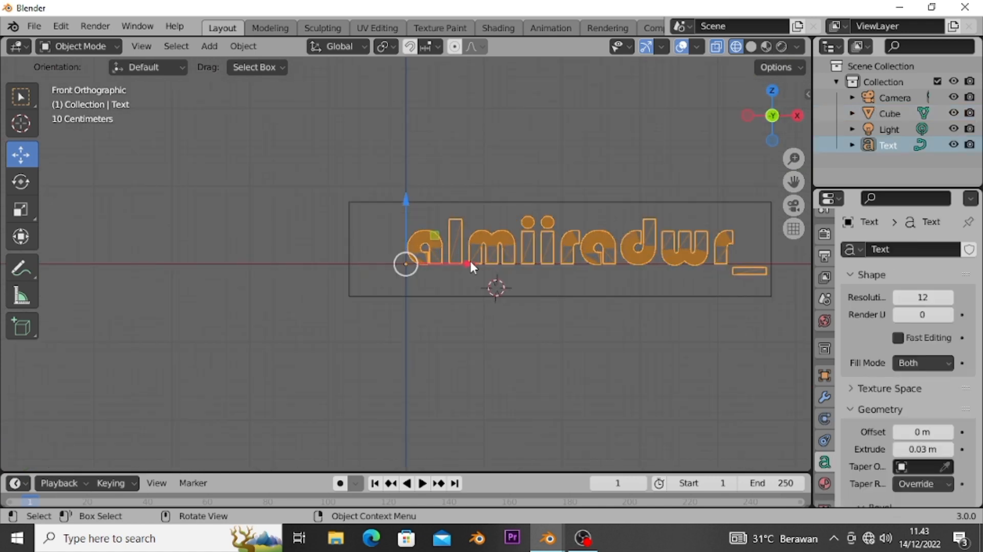
{"action": "left_click", "coordinate": [522, 285]}
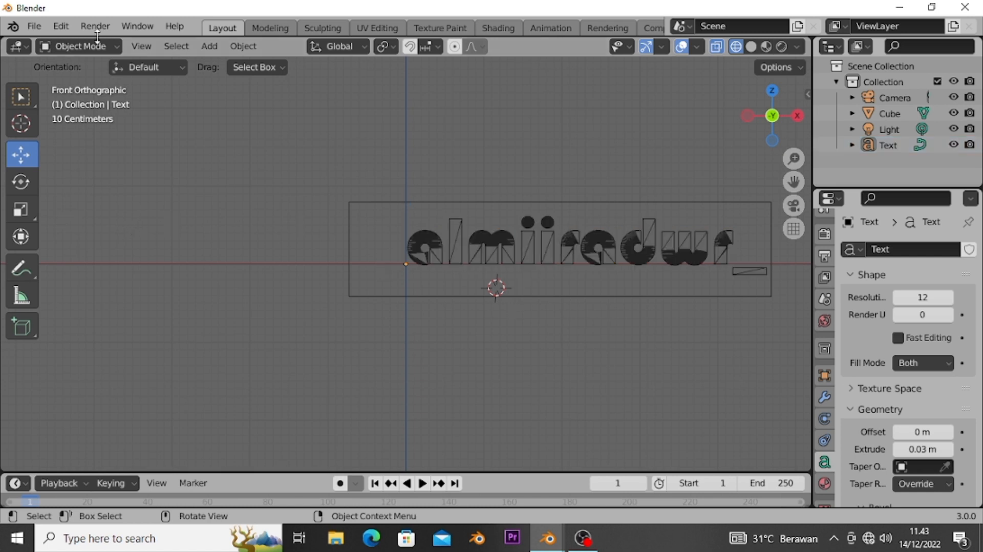
{"action": "left_click_drag", "start_coordinate": [312, 169], "coordinate": [362, 226]}
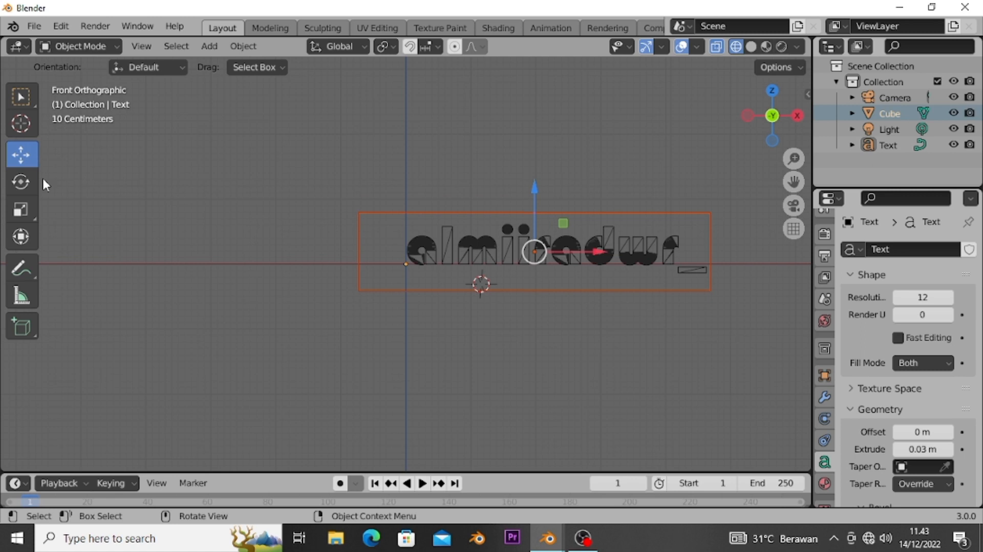
{"action": "left_click", "coordinate": [23, 208]}
{"action": "left_click_drag", "start_coordinate": [539, 204], "coordinate": [538, 202]}
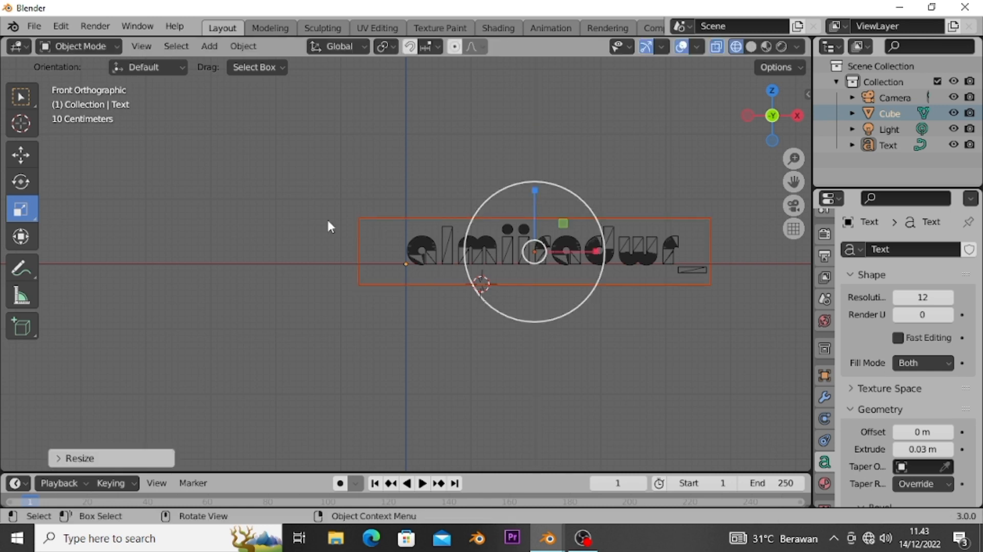
Raise the block slightly along Z so it frames the text evenly, and switch the viewport to solid shading.
{"action": "left_click", "coordinate": [22, 155]}
{"action": "left_click_drag", "start_coordinate": [536, 182], "coordinate": [533, 173]}
{"action": "left_click", "coordinate": [595, 140]}
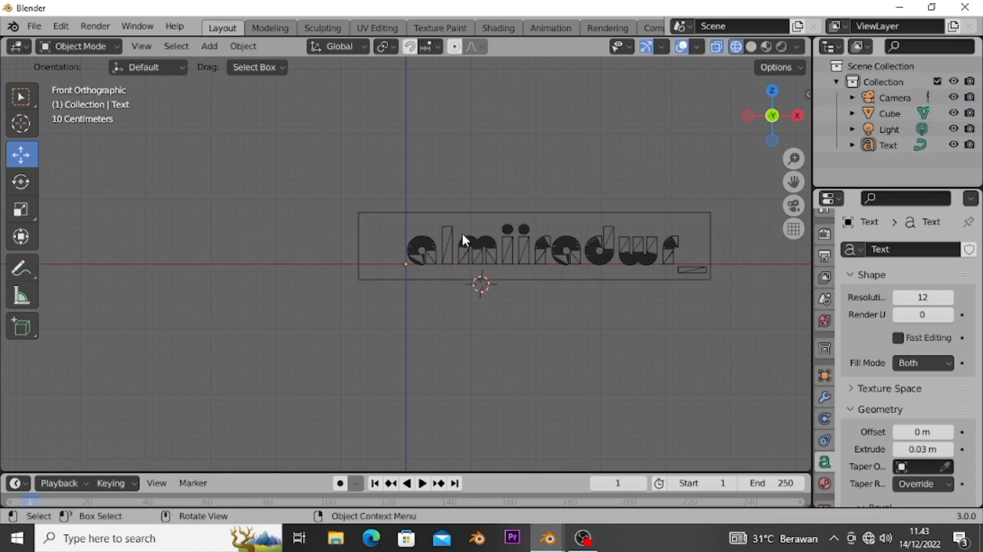
{"action": "scroll", "coordinate": [540, 164], "scroll_direction": "up", "scroll_amount": 4}
{"action": "middle_click_drag", "start_coordinate": [541, 165], "coordinate": [542, 222]}
{"action": "left_click", "coordinate": [747, 47]}
{"action": "mouse_move", "coordinate": [653, 130]}
{"action": "middle_mouse_down"}
{"action": "mouse_move", "coordinate": [561, 193]}
{"action": "mouse_move", "coordinate": [548, 183]}
{"action": "mouse_move", "coordinate": [664, 126]}
{"action": "mouse_move", "coordinate": [738, 130]}
{"action": "mouse_move", "coordinate": [640, 160]}
{"action": "mouse_move", "coordinate": [685, 249]}
{"action": "mouse_move", "coordinate": [657, 237]}
{"action": "mouse_move", "coordinate": [681, 197]}
{"action": "mouse_move", "coordinate": [699, 227]}
{"action": "mouse_move", "coordinate": [696, 184]}
{"action": "mouse_move", "coordinate": [718, 217]}
{"action": "middle_mouse_up"}
{"action": "left_click", "coordinate": [645, 204]}
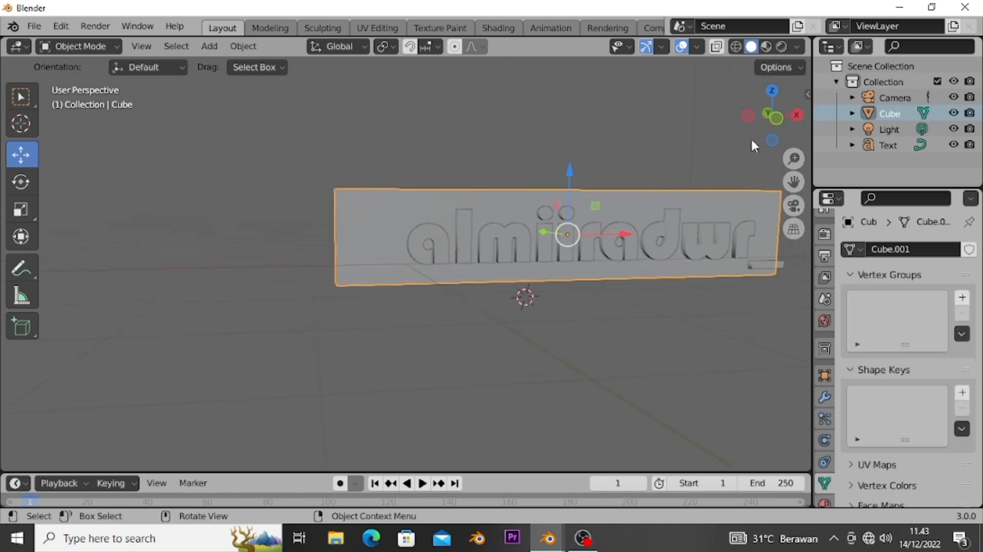
Move the block slightly back along Y so that the extruded letters stand out more from its front face.
{"action": "left_click", "coordinate": [774, 117]}
{"action": "left_click_drag", "start_coordinate": [794, 182], "coordinate": [752, 169]}
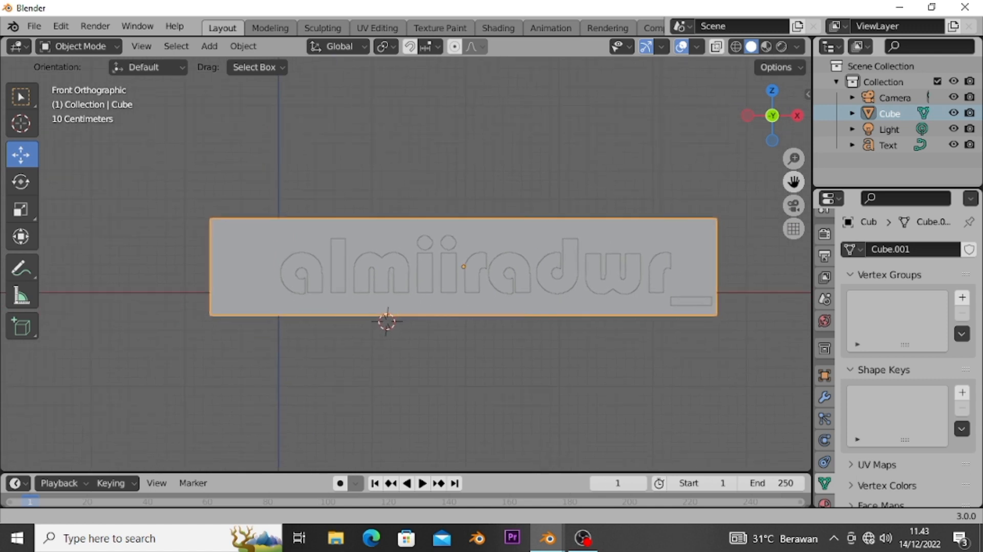
{"action": "left_click", "coordinate": [684, 172]}
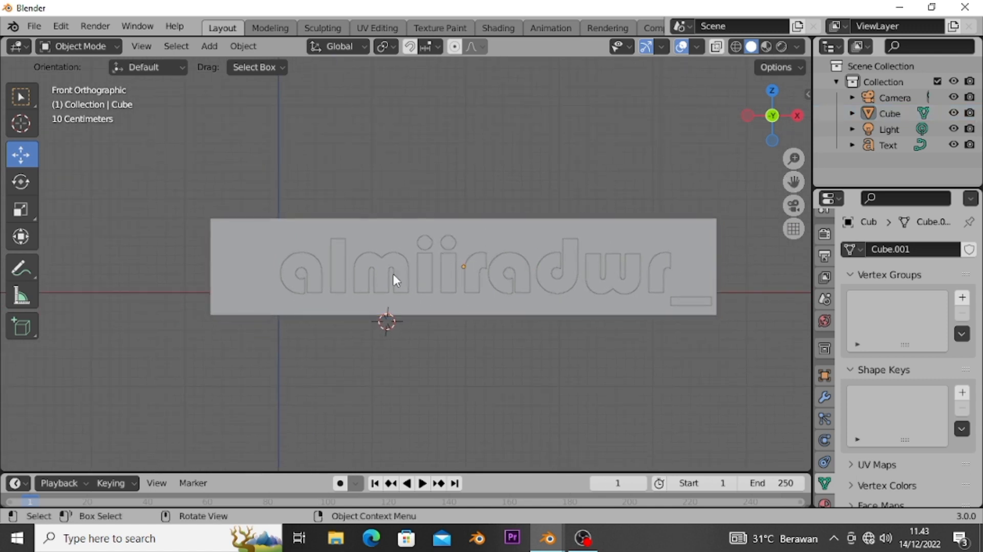
{"action": "left_click", "coordinate": [358, 262]}
{"action": "left_click", "coordinate": [513, 146]}
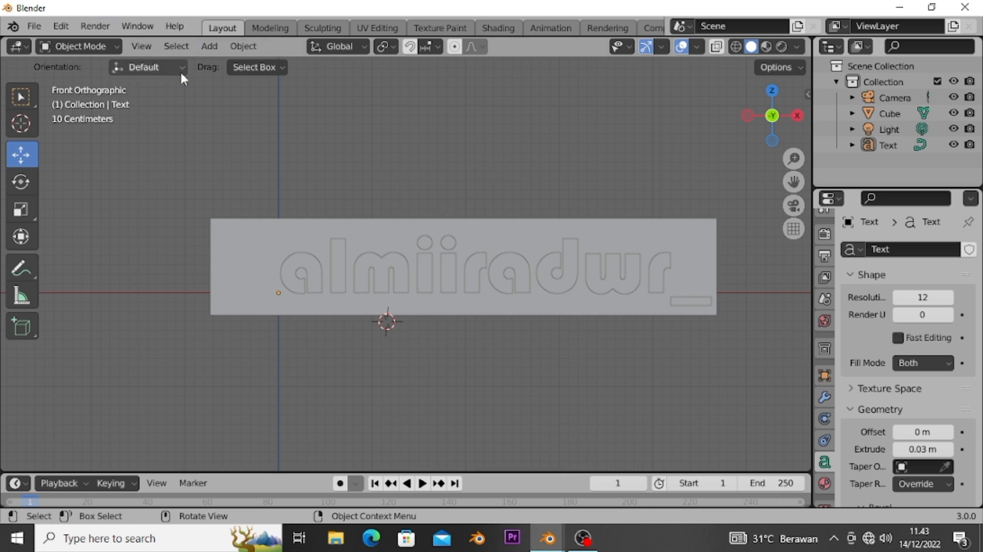
{"action": "middle_click_drag", "start_coordinate": [272, 249], "coordinate": [368, 219]}
{"action": "left_click", "coordinate": [370, 224]}
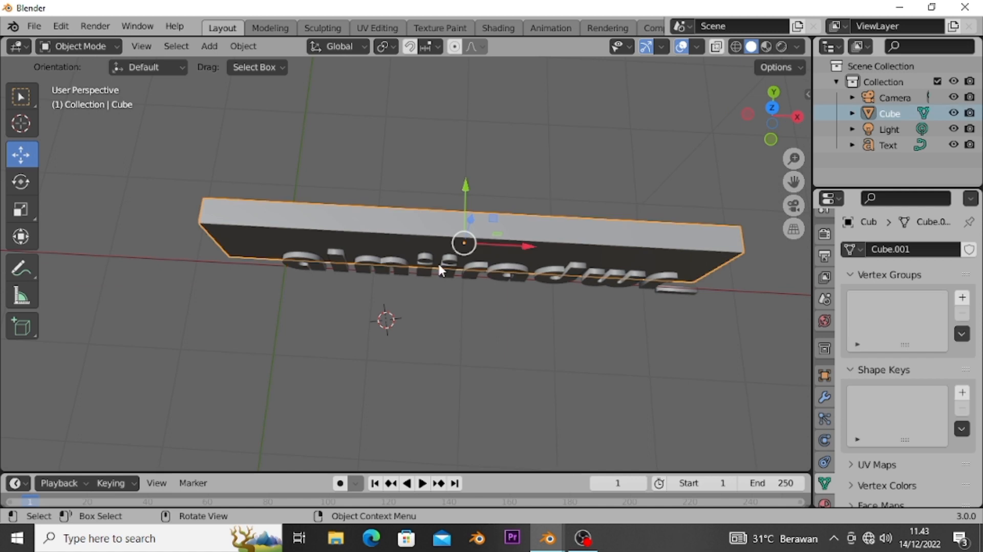
{"action": "mouse_move", "coordinate": [465, 194]}
{"action": "left_mouse_down"}
{"action": "mouse_move", "coordinate": [463, 184]}
{"action": "mouse_move", "coordinate": [461, 202]}
{"action": "mouse_move", "coordinate": [472, 184]}
{"action": "left_mouse_up"}
{"action": "left_click", "coordinate": [541, 288]}
{"action": "middle_click_drag", "start_coordinate": [541, 290], "coordinate": [614, 149]}
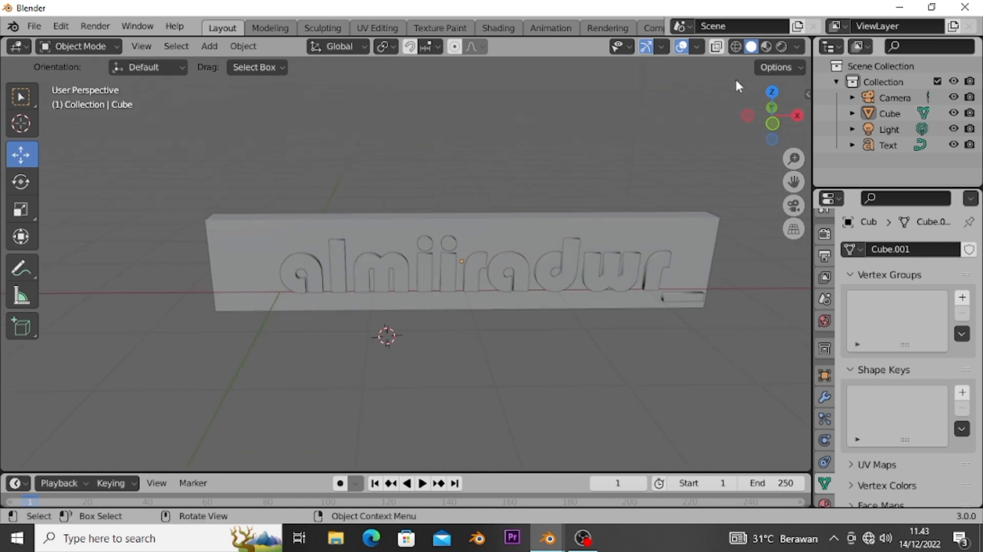
From the front view, add a cylinder mesh to the scene.
{"action": "left_click", "coordinate": [771, 124]}
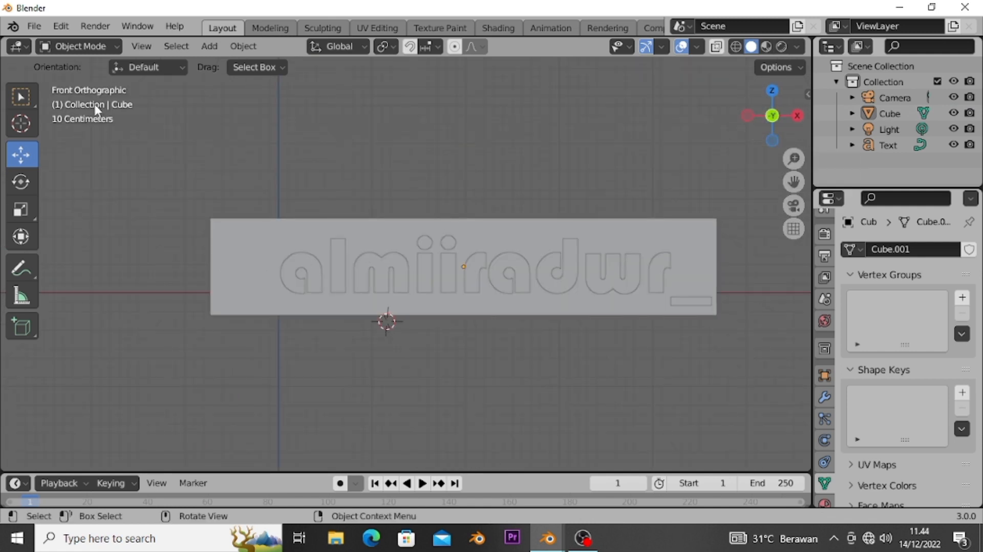
{"action": "left_click", "coordinate": [209, 46]}
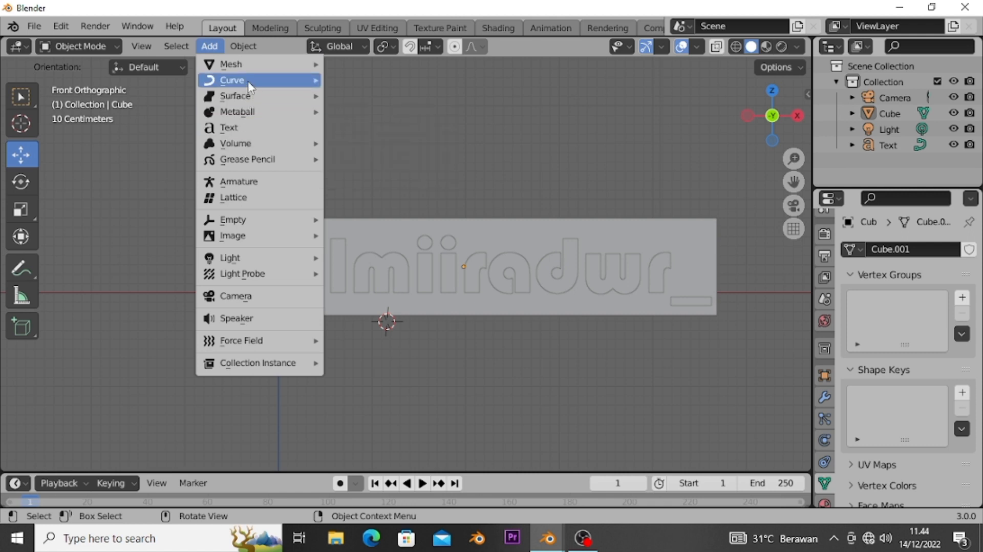
{"action": "mouse_move", "coordinate": [241, 64]}
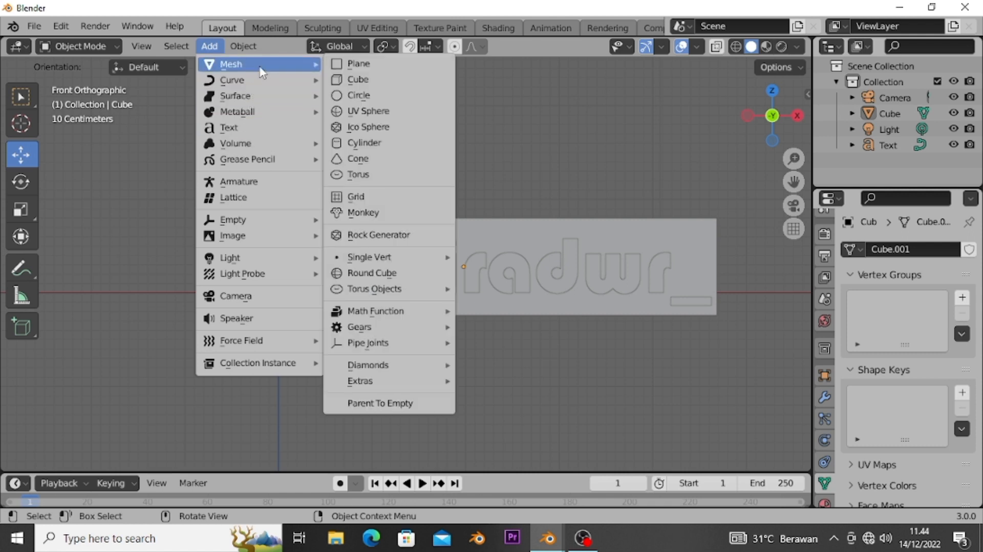
{"action": "left_click", "coordinate": [383, 143]}
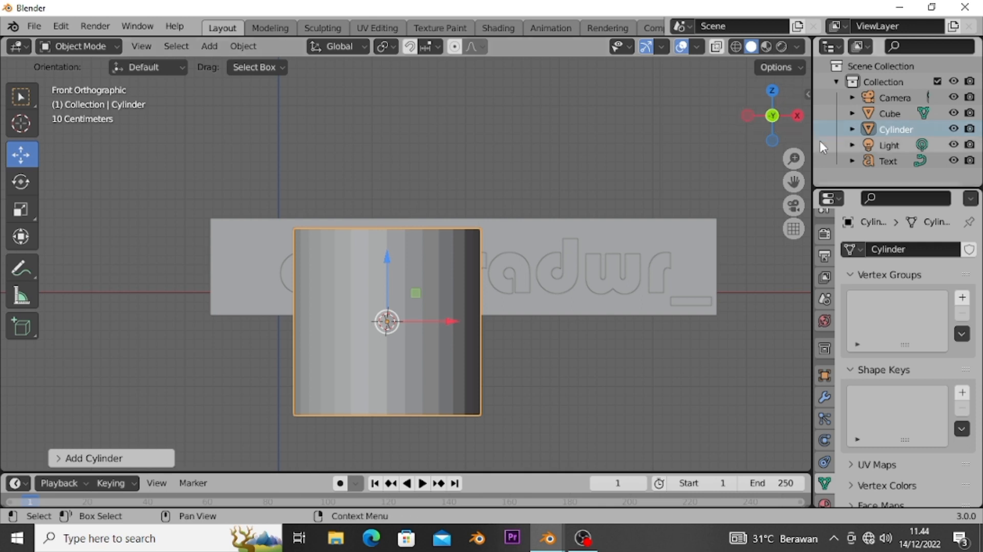
Set the cylinder's X rotation to 90° so that its round face points to the front.
{"action": "left_click", "coordinate": [808, 95]}
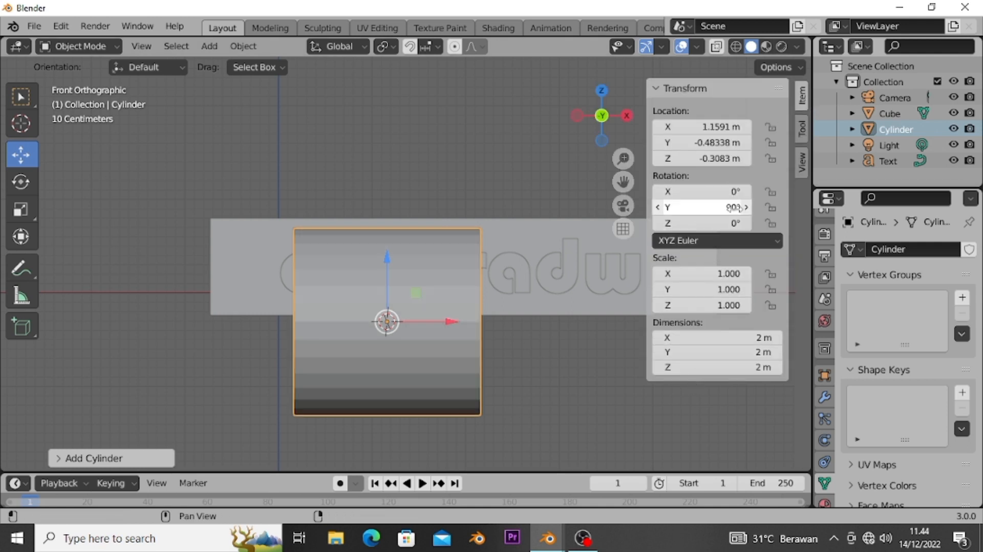
{"action": "key", "text": "ctrl+z"}
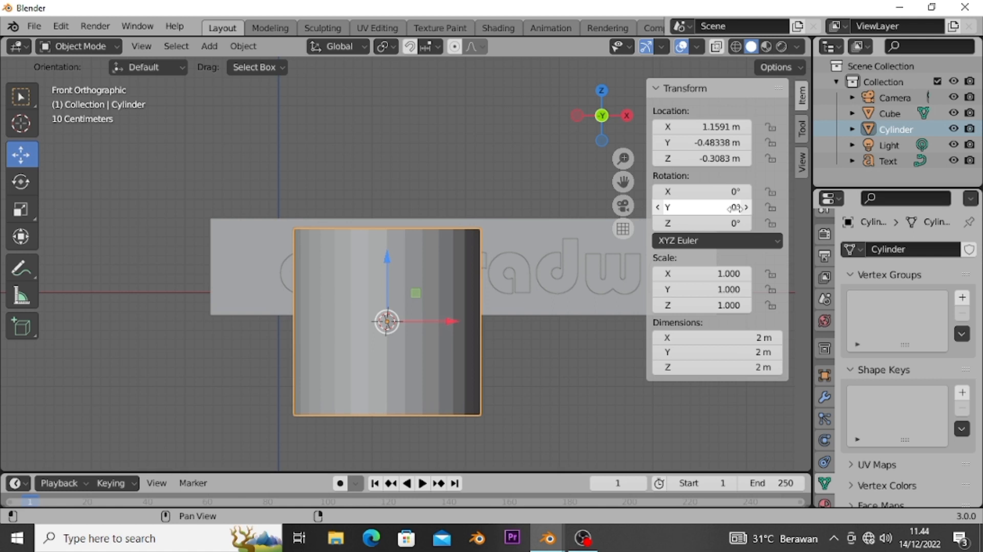
{"action": "left_click", "coordinate": [682, 189]}
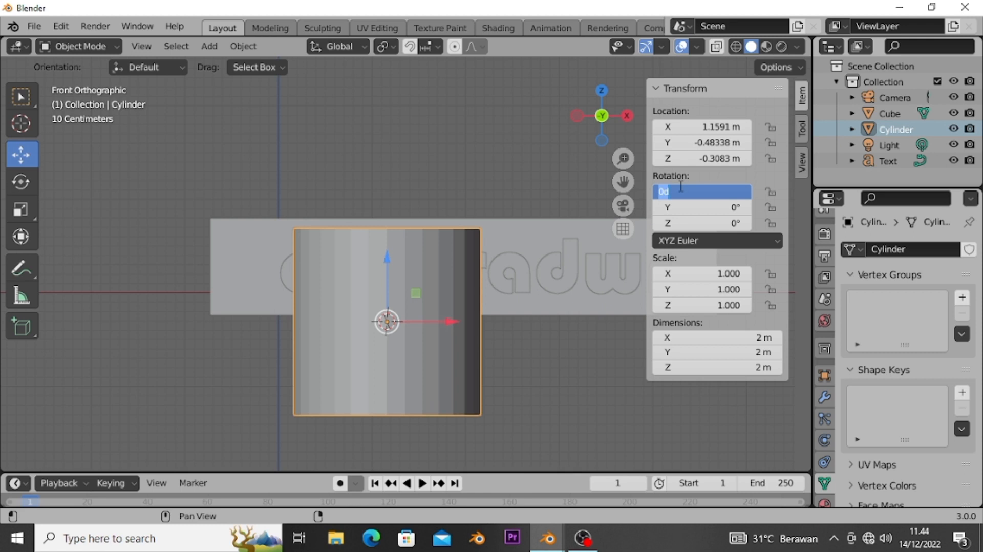
{"action": "type", "text": "90"}
{"action": "key", "text": "Return"}
Scale the cylinder down uniformly to about 0.3, giving a diameter of about 0.6 m.
{"action": "left_click", "coordinate": [23, 95]}
{"action": "key", "text": "s"}
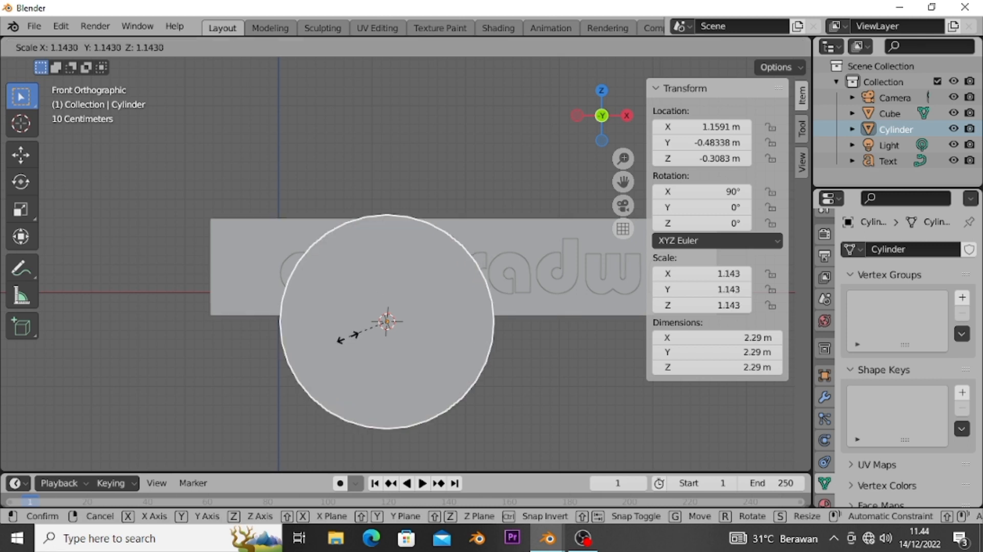
{"action": "left_click", "coordinate": [379, 331]}
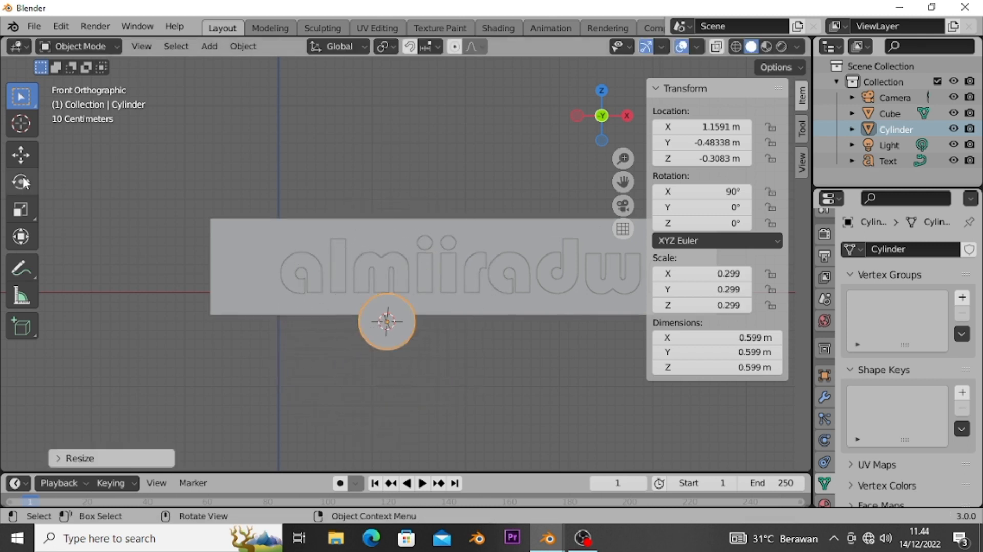
Move the cylinder to about X -0.31 m and Z 0.21 m, in front of the block beside the first letter.
{"action": "left_click", "coordinate": [22, 155]}
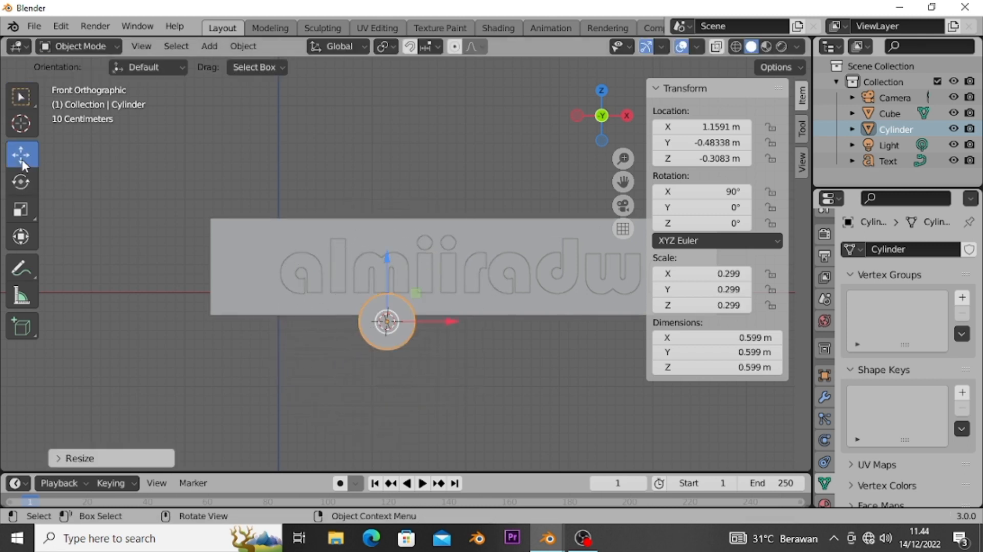
{"action": "left_click", "coordinate": [391, 258]}
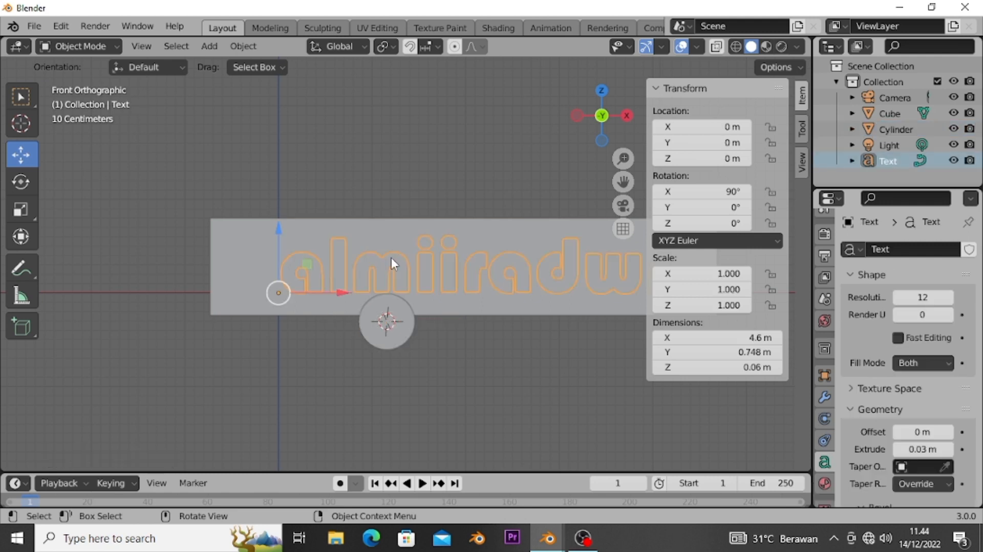
{"action": "left_click", "coordinate": [387, 305]}
{"action": "left_click_drag", "start_coordinate": [387, 261], "coordinate": [417, 238]}
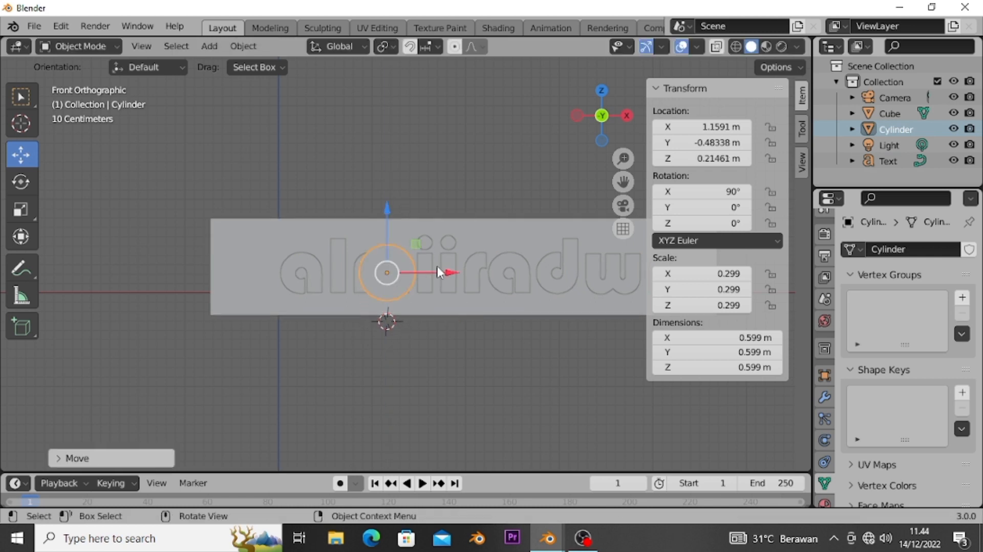
{"action": "left_click_drag", "start_coordinate": [447, 273], "coordinate": [302, 295]}
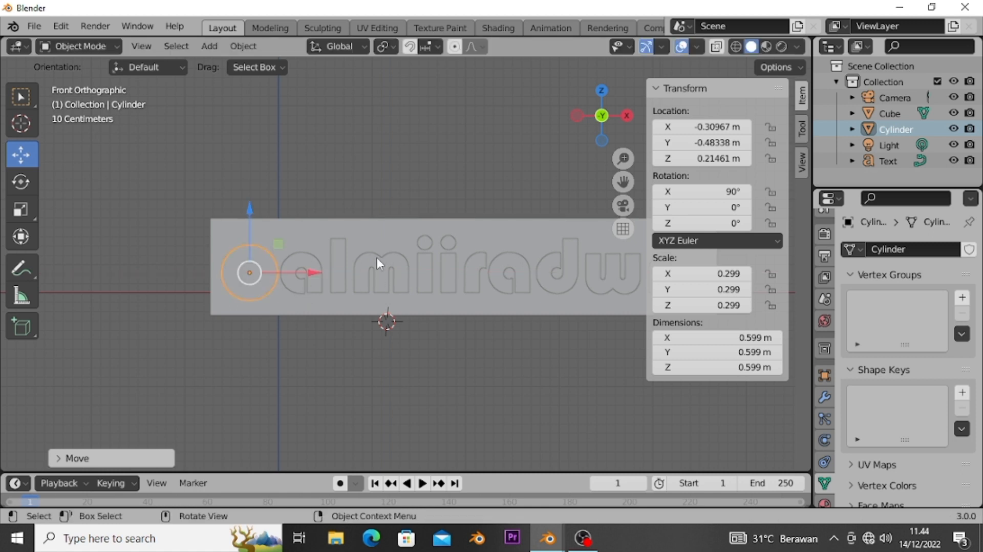
Scale the cylinder down uniformly to about 0.256 and hide the transform values.
{"action": "key", "text": "s"}
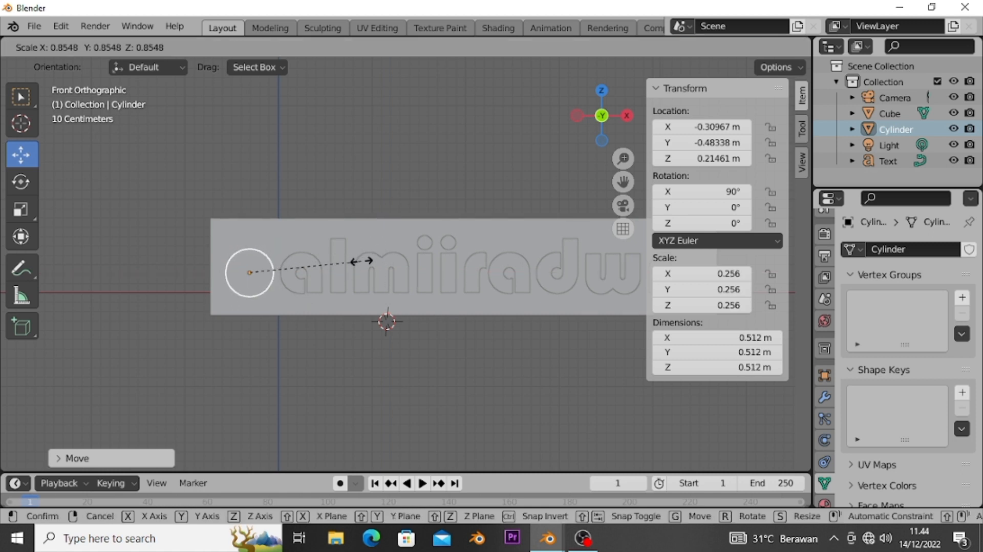
{"action": "left_click", "coordinate": [361, 261]}
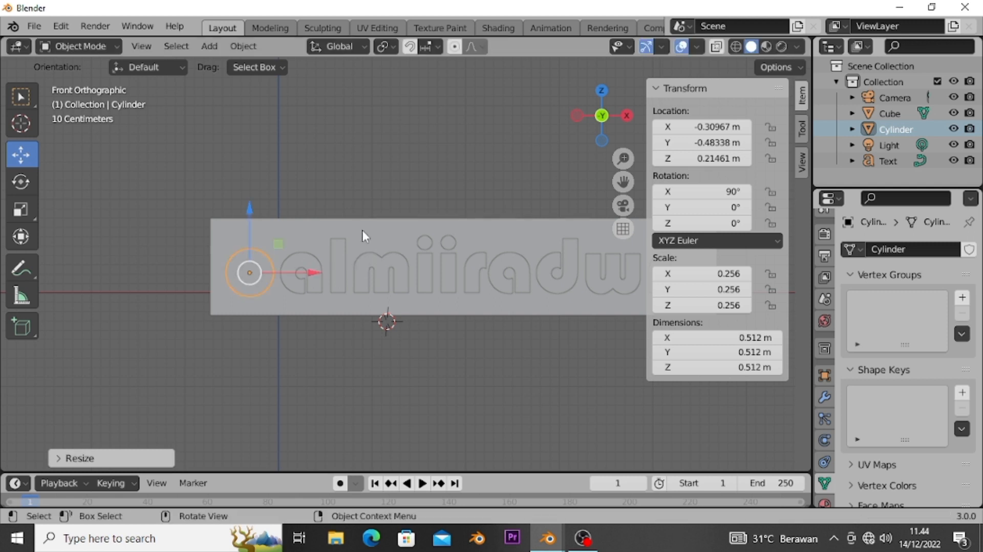
{"action": "left_click", "coordinate": [25, 100]}
{"action": "key", "text": "n"}
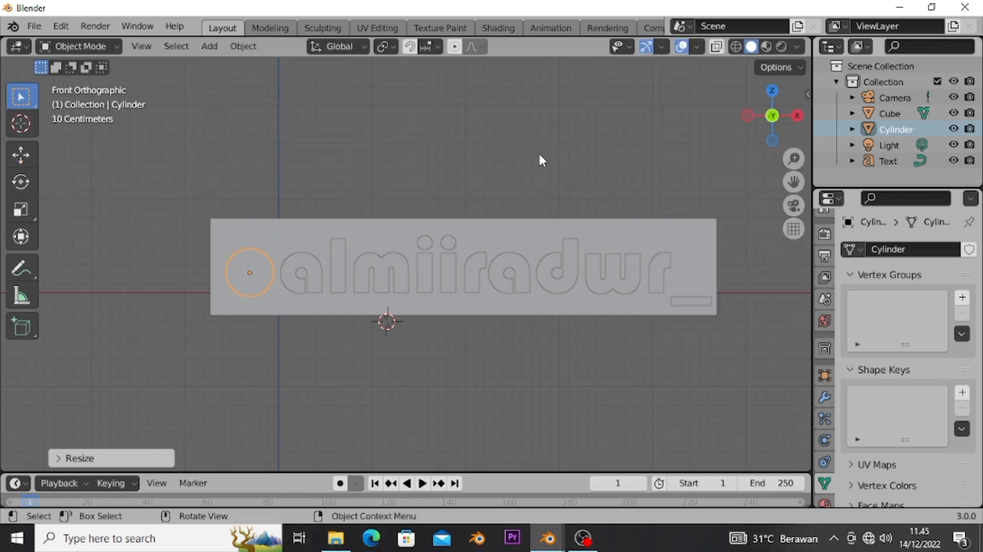
Reselect the cylinder and shrink it uniformly to about 0.82 of its size.
{"action": "left_click", "coordinate": [255, 266]}
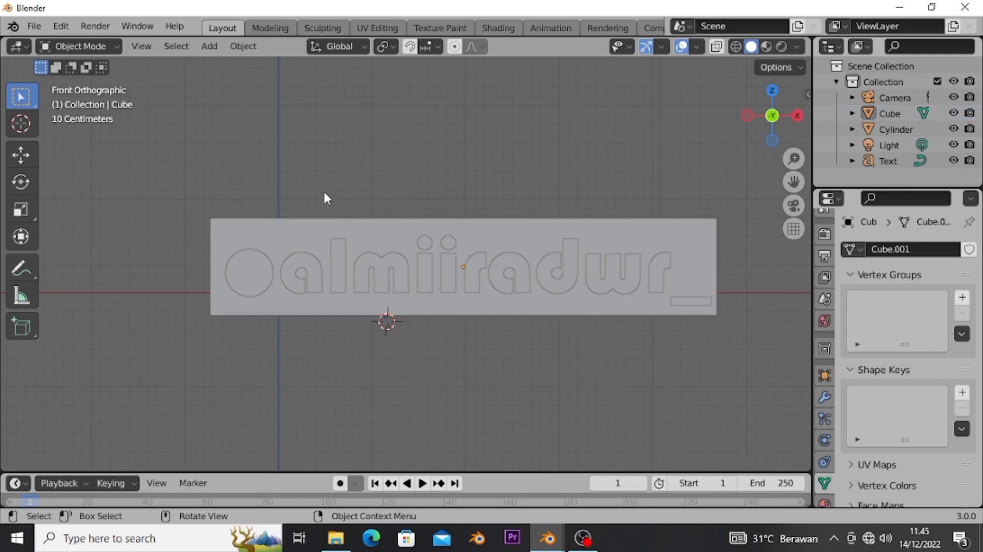
{"action": "left_click", "coordinate": [251, 279]}
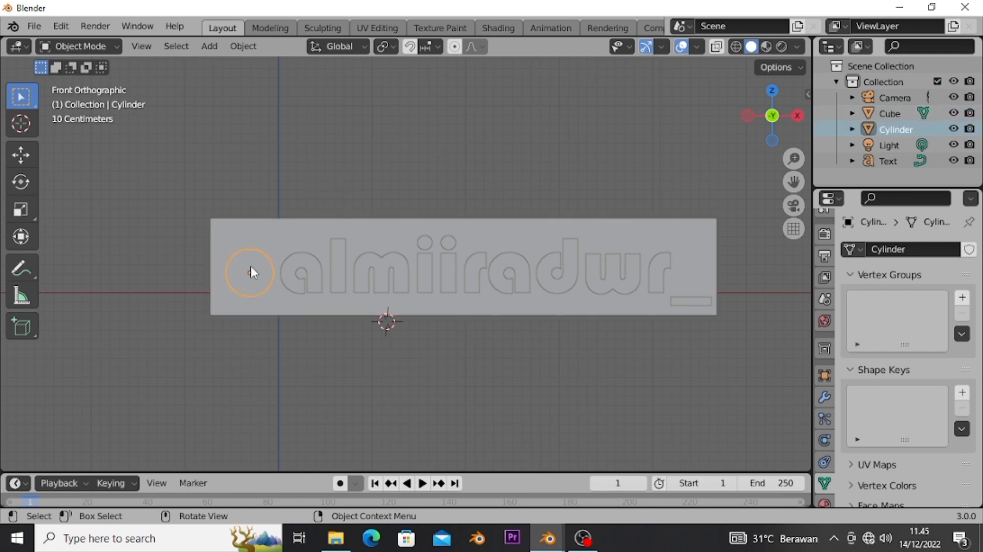
{"action": "key", "text": "s"}
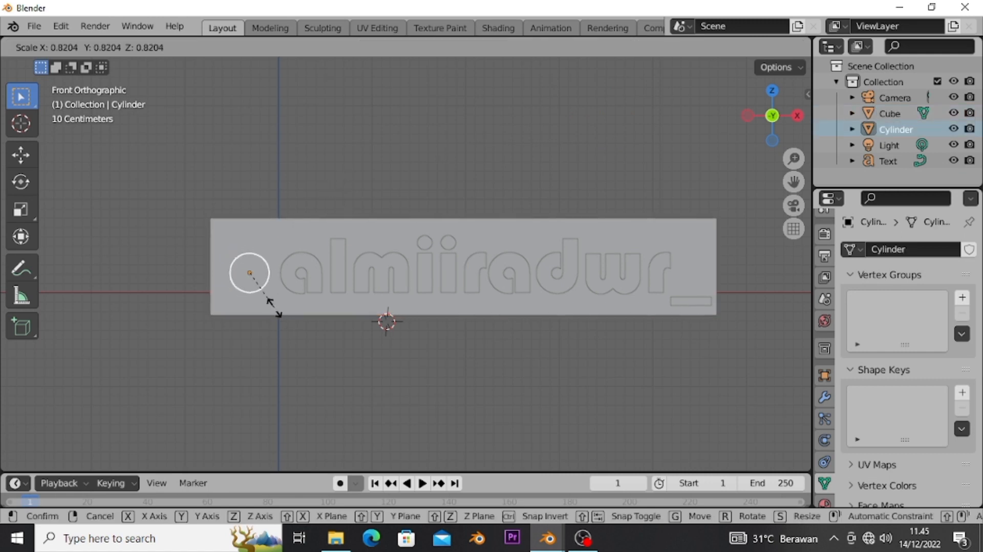
{"action": "left_click", "coordinate": [275, 307]}
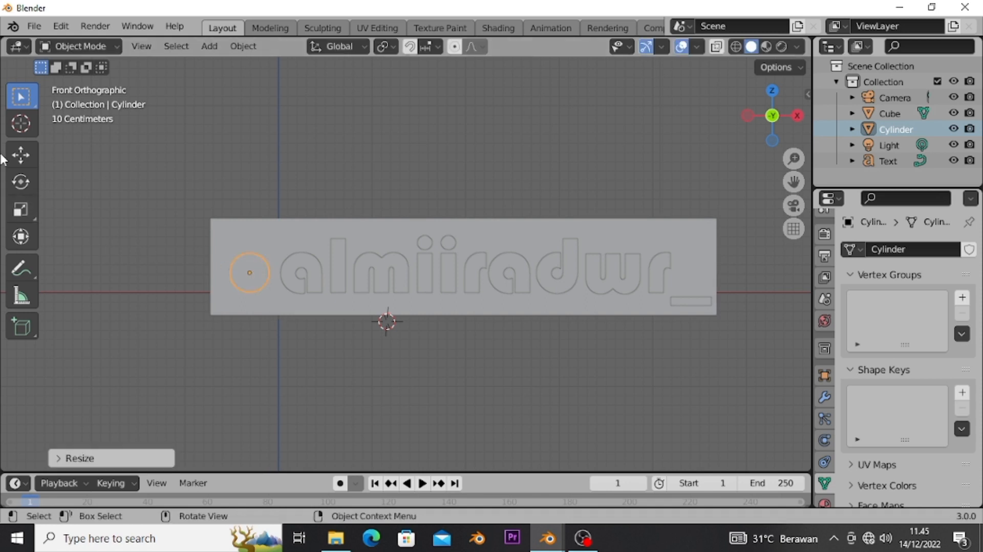
Nudge the cylinder slightly up along Z and towards negative X between the block's end and the first letter.
{"action": "left_click", "coordinate": [30, 159]}
{"action": "left_click_drag", "start_coordinate": [248, 210], "coordinate": [252, 204]}
{"action": "left_click_drag", "start_coordinate": [312, 270], "coordinate": [302, 272]}
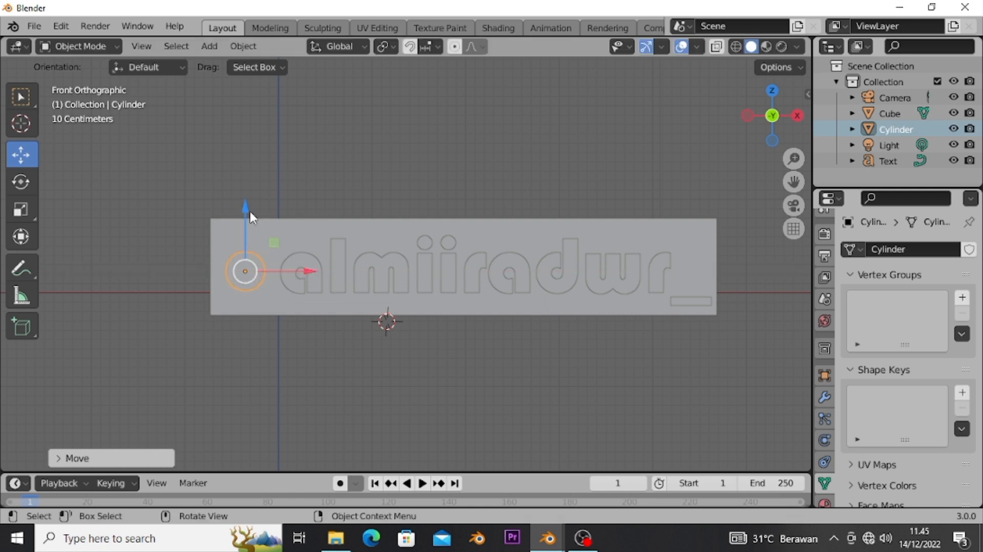
{"action": "left_click_drag", "start_coordinate": [247, 206], "coordinate": [256, 202]}
Move the cylinder back along Y until it sits inside the block.
{"action": "middle_click_drag", "start_coordinate": [327, 184], "coordinate": [437, 288]}
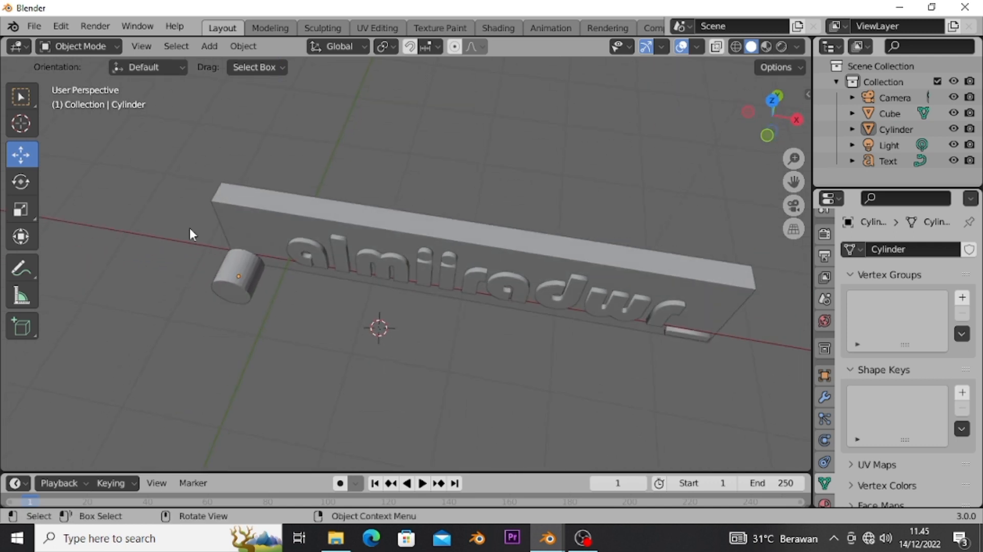
{"action": "left_click", "coordinate": [234, 262]}
{"action": "left_click_drag", "start_coordinate": [256, 233], "coordinate": [287, 188]}
{"action": "middle_click_drag", "start_coordinate": [382, 171], "coordinate": [314, 251]}
{"action": "left_click", "coordinate": [297, 138]}
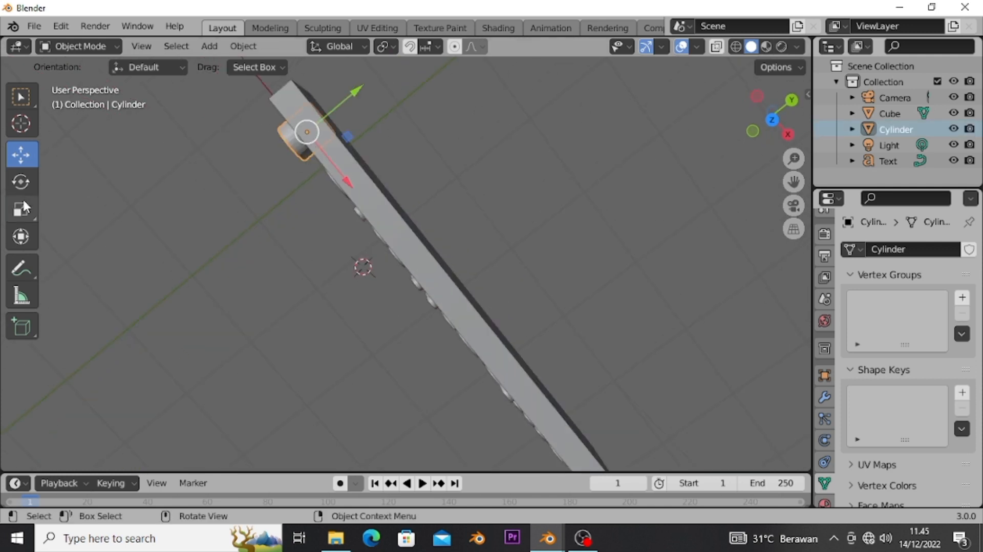
Lengthen the cylinder along Y so that it passes through both faces of the block.
{"action": "left_click", "coordinate": [23, 202]}
{"action": "left_click_drag", "start_coordinate": [361, 87], "coordinate": [487, 63]}
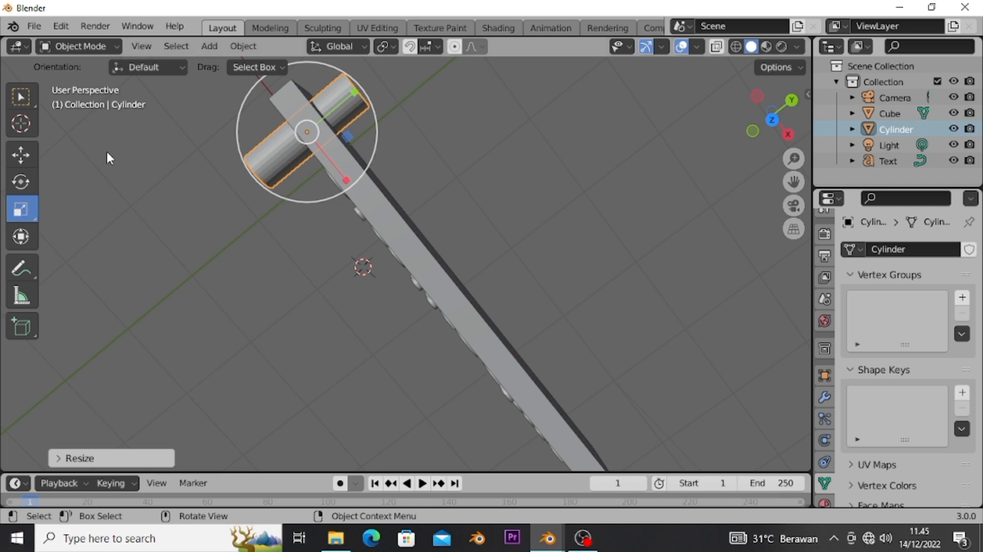
{"action": "left_click", "coordinate": [21, 96]}
{"action": "left_click", "coordinate": [498, 247]}
{"action": "middle_click_drag", "start_coordinate": [498, 247], "coordinate": [466, 256]}
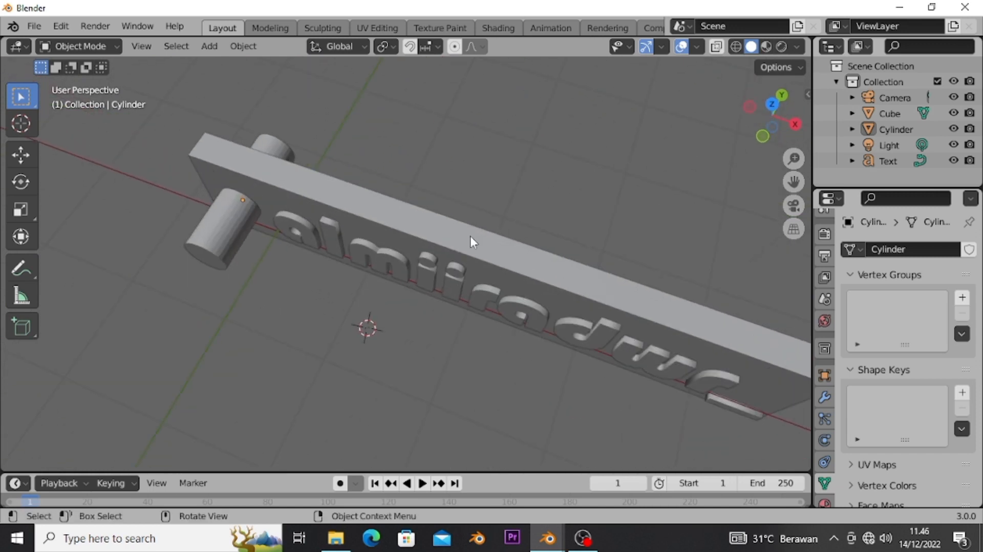
Reselect the cylinder and shift it slightly further back along Y through the block.
{"action": "left_click", "coordinate": [502, 230]}
{"action": "left_click", "coordinate": [269, 293]}
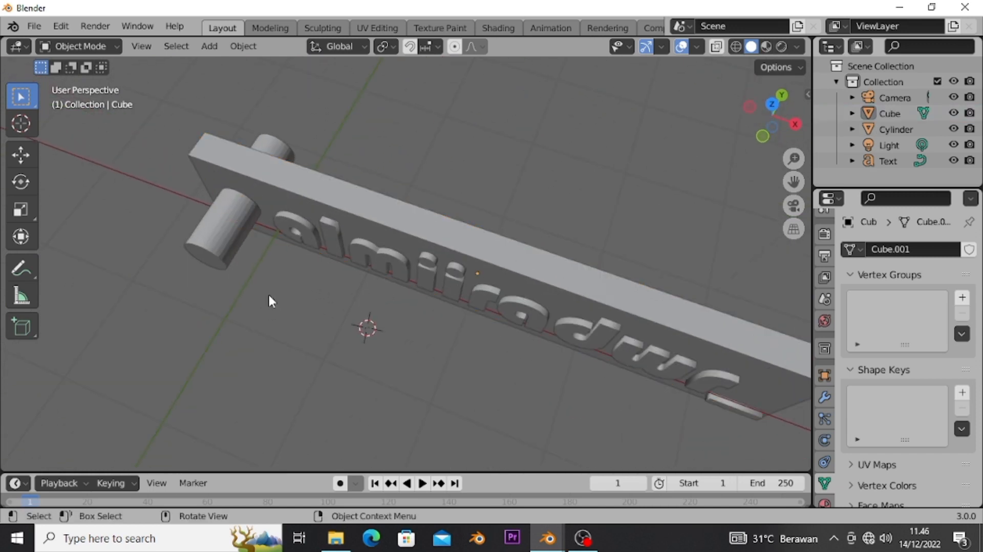
{"action": "left_click", "coordinate": [226, 231]}
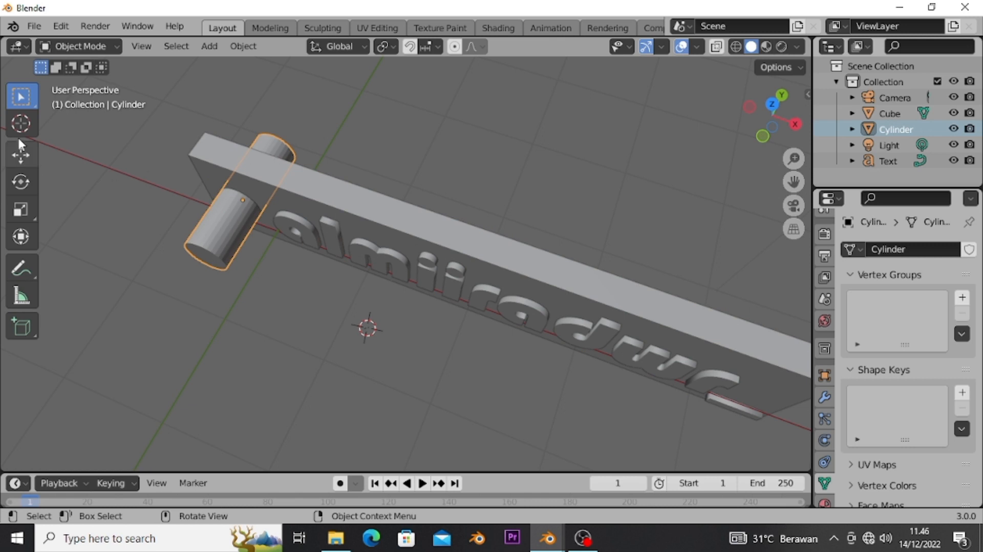
{"action": "left_click", "coordinate": [23, 159]}
{"action": "left_click_drag", "start_coordinate": [281, 162], "coordinate": [295, 148]}
Select the block and set the scene's length unit to Millimeters.
{"action": "middle_click_drag", "start_coordinate": [441, 245], "coordinate": [484, 221]}
{"action": "left_click", "coordinate": [486, 229]}
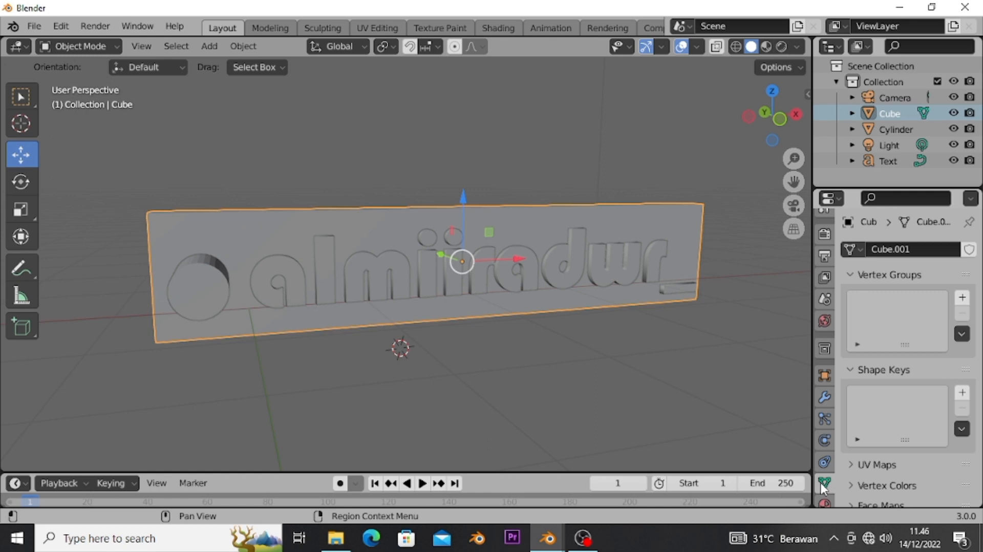
{"action": "left_click", "coordinate": [824, 299]}
{"action": "left_click", "coordinate": [928, 430]}
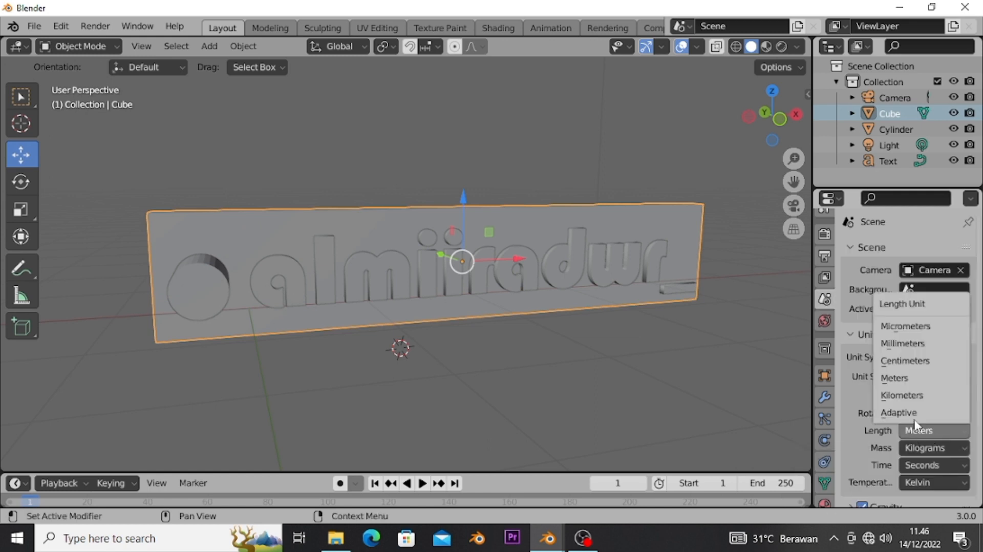
{"action": "left_click", "coordinate": [917, 344]}
Set the block's Y dimension to 3 mm to turn it into a thin plate.
{"action": "middle_click_drag", "start_coordinate": [772, 281], "coordinate": [777, 355]}
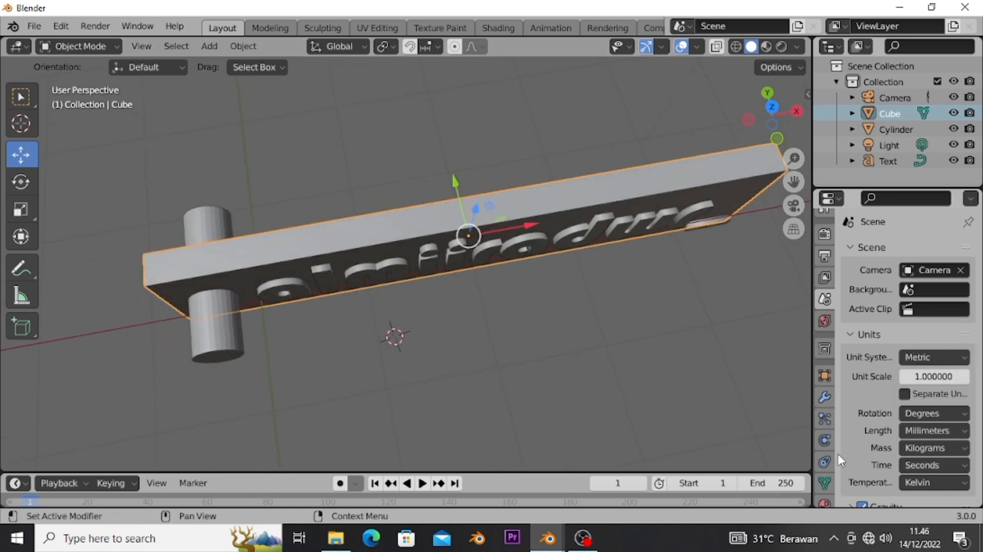
{"action": "scroll", "coordinate": [840, 461], "scroll_direction": "down", "scroll_amount": 2}
{"action": "scroll", "coordinate": [825, 476], "scroll_direction": "down", "scroll_amount": 2}
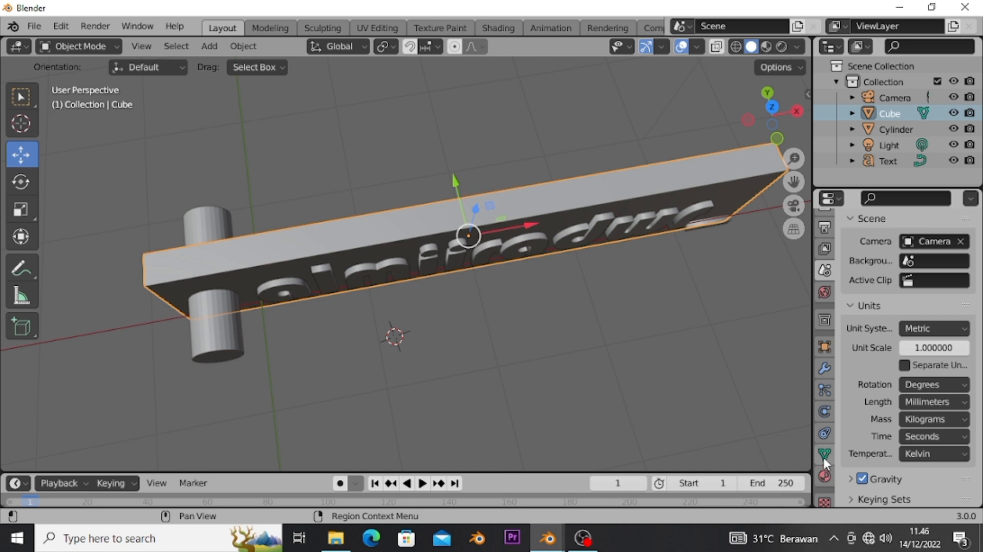
{"action": "left_click", "coordinate": [825, 454]}
{"action": "scroll", "coordinate": [855, 444], "scroll_direction": "down", "scroll_amount": 2}
{"action": "scroll", "coordinate": [836, 398], "scroll_direction": "up", "scroll_amount": 4}
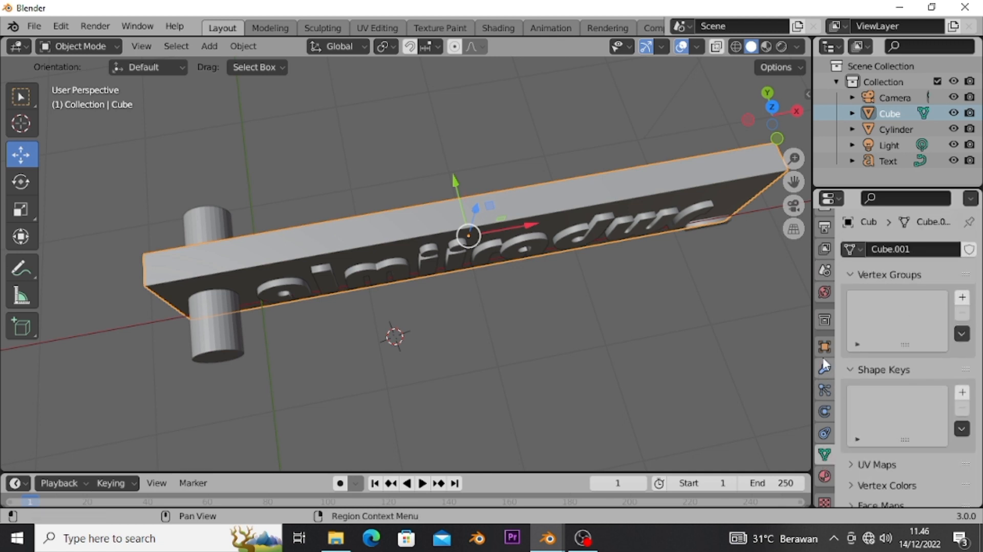
{"action": "left_click_drag", "start_coordinate": [805, 96], "coordinate": [650, 99]}
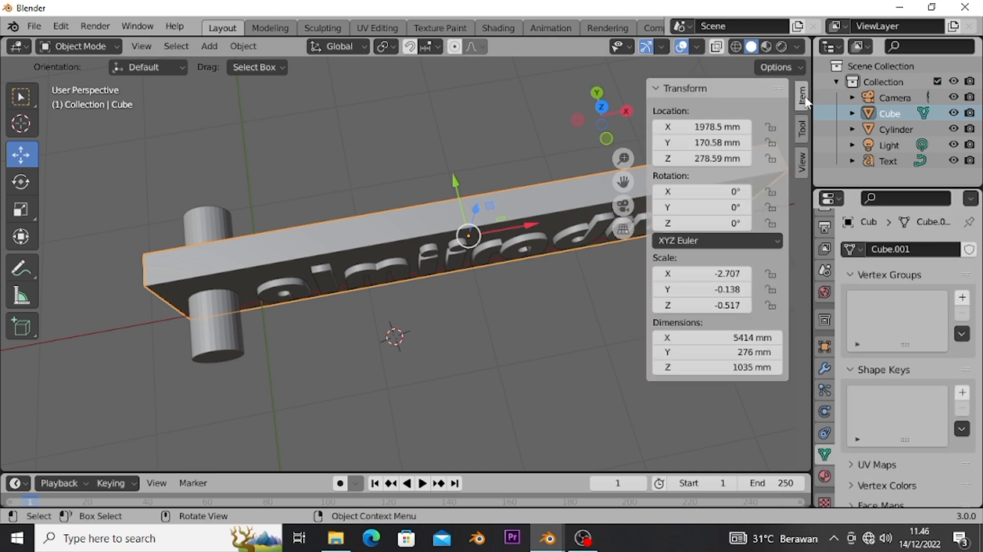
{"action": "left_click", "coordinate": [759, 353]}
{"action": "type", "text": "3"}
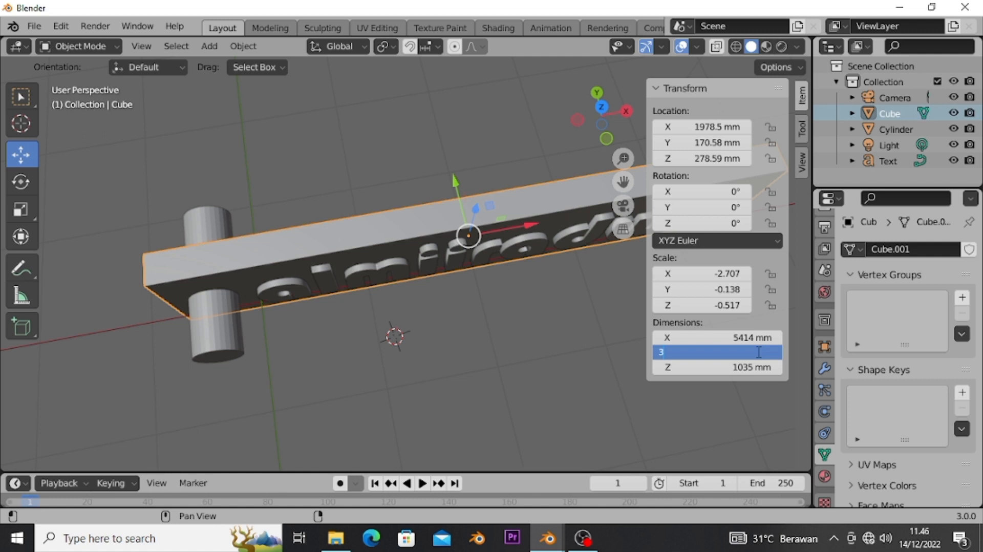
{"action": "key", "text": "Return"}
{"action": "left_click", "coordinate": [555, 318]}
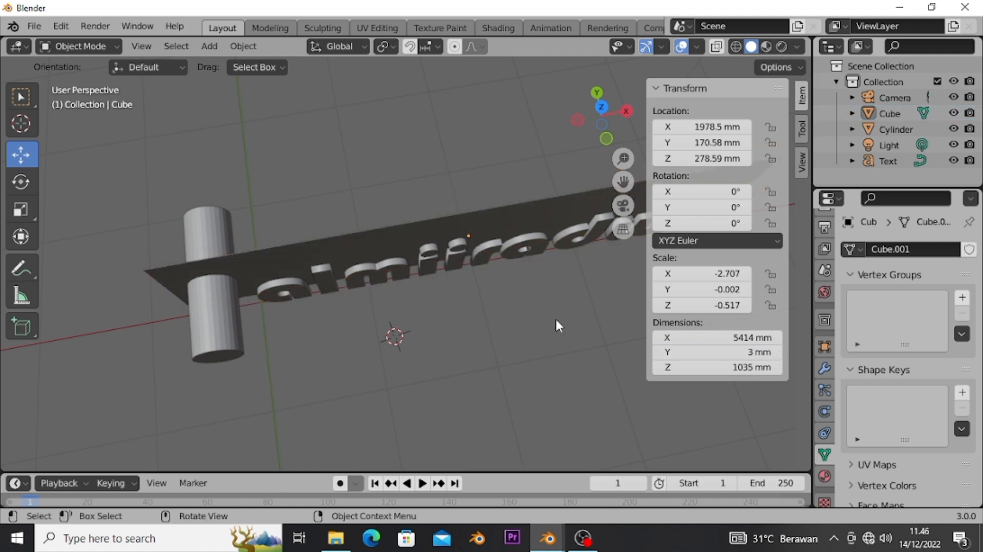
Select the text object and set its geometry Extrude to 3 mm.
{"action": "middle_click_drag", "start_coordinate": [590, 331], "coordinate": [567, 380]}
{"action": "left_click", "coordinate": [535, 280]}
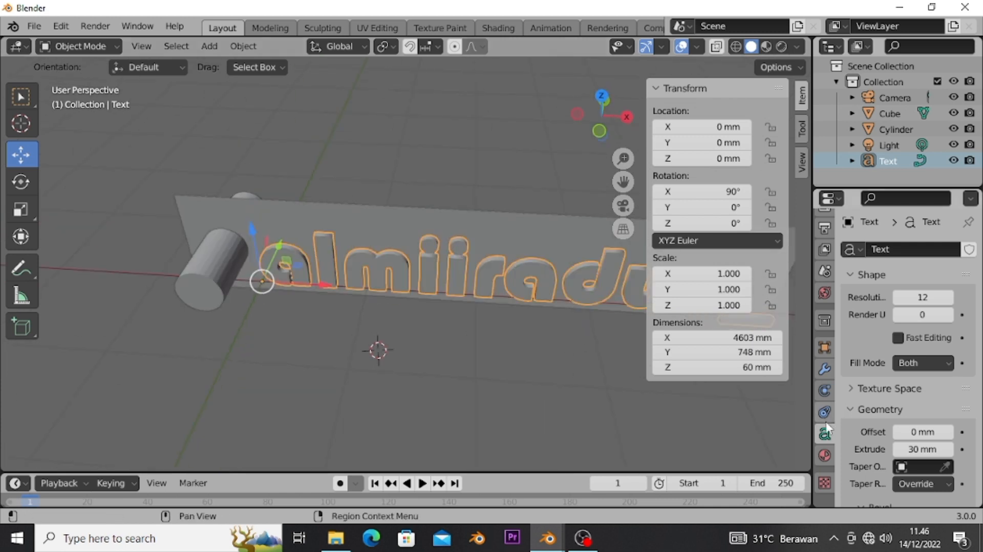
{"action": "scroll", "coordinate": [847, 457], "scroll_direction": "down", "scroll_amount": 3}
{"action": "left_click", "coordinate": [892, 350]}
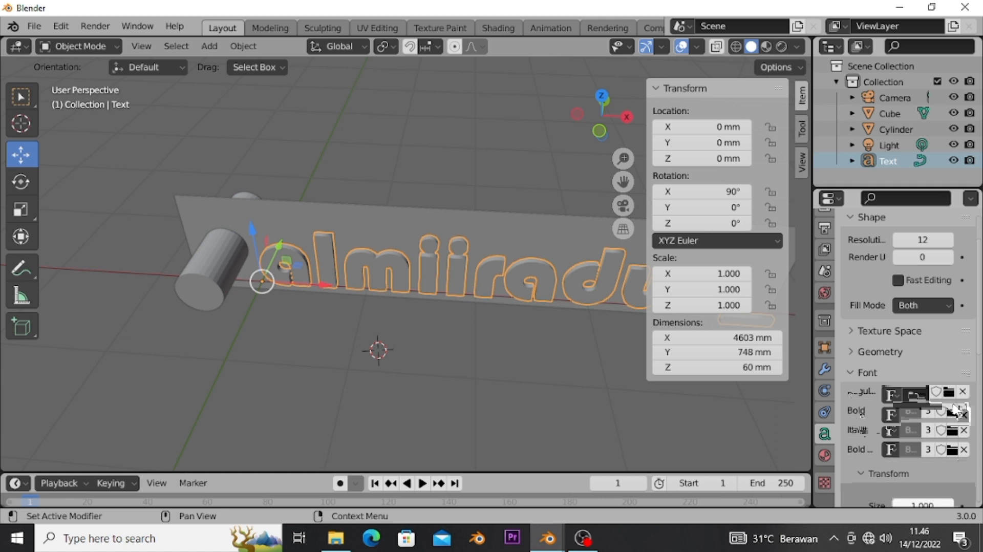
{"action": "left_click", "coordinate": [858, 348]}
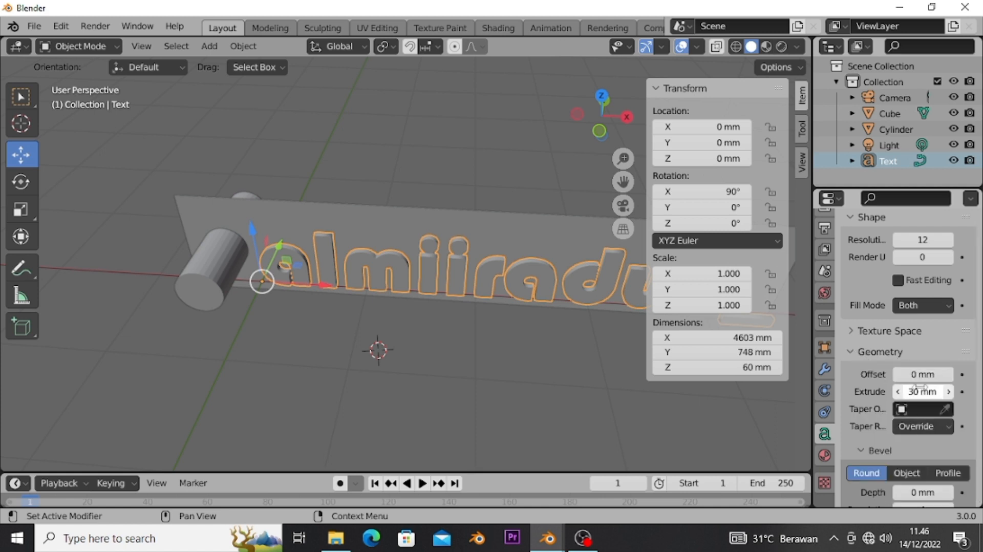
{"action": "left_click", "coordinate": [921, 391]}
{"action": "type", "text": "3"}
{"action": "key", "text": "Return"}
Move the text back along Y to about 155 mm so that it rests against the plate's front face.
{"action": "left_click", "coordinate": [465, 110]}
{"action": "middle_click_drag", "start_coordinate": [465, 109], "coordinate": [410, 212]}
{"action": "left_click", "coordinate": [402, 260]}
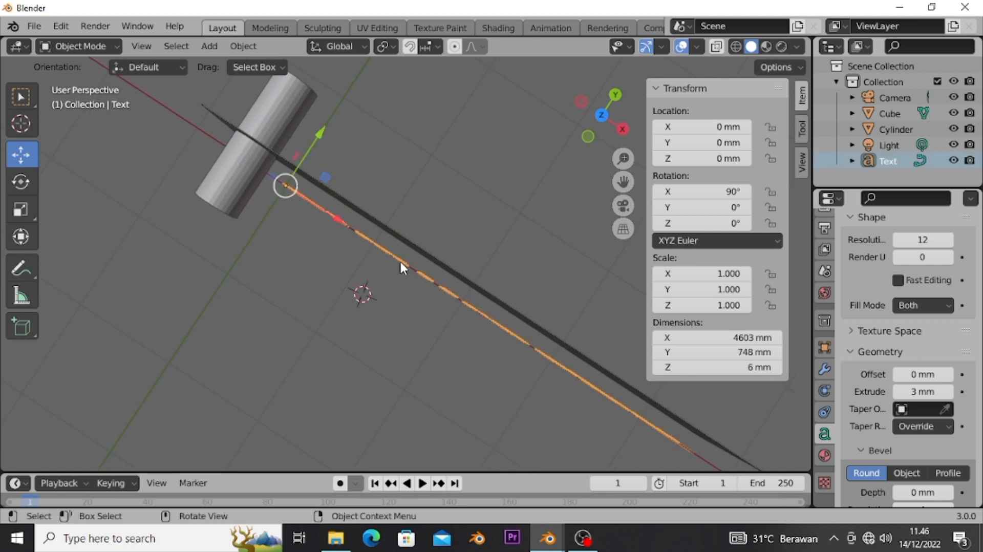
{"action": "left_click_drag", "start_coordinate": [318, 131], "coordinate": [337, 123]}
{"action": "middle_click_drag", "start_coordinate": [419, 232], "coordinate": [481, 102]}
{"action": "scroll", "coordinate": [433, 233], "scroll_direction": "up", "scroll_amount": 1}
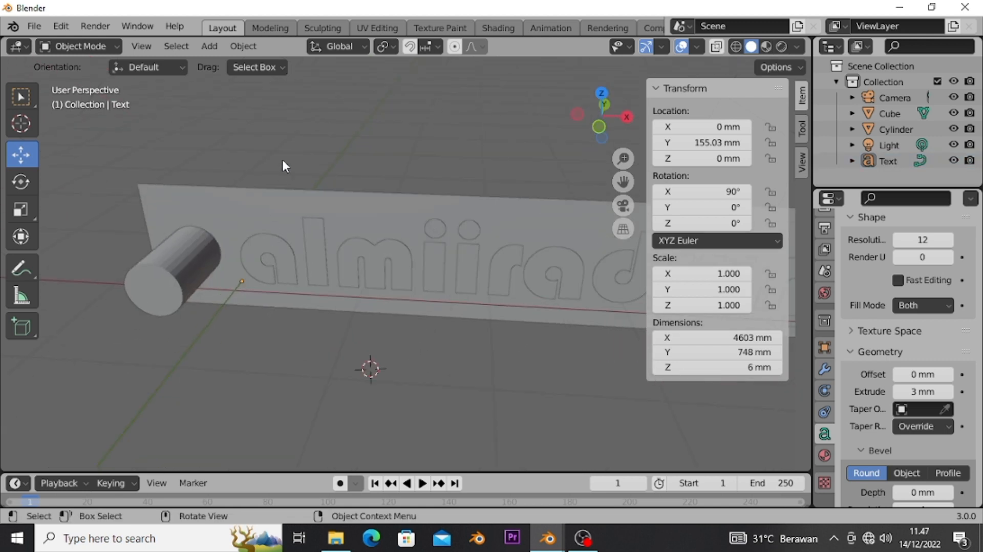
{"action": "middle_click_drag", "start_coordinate": [283, 160], "coordinate": [267, 214]}
{"action": "mouse_move", "coordinate": [398, 263]}
{"action": "middle_mouse_down"}
{"action": "mouse_move", "coordinate": [433, 193]}
{"action": "mouse_move", "coordinate": [411, 268]}
{"action": "middle_mouse_up"}
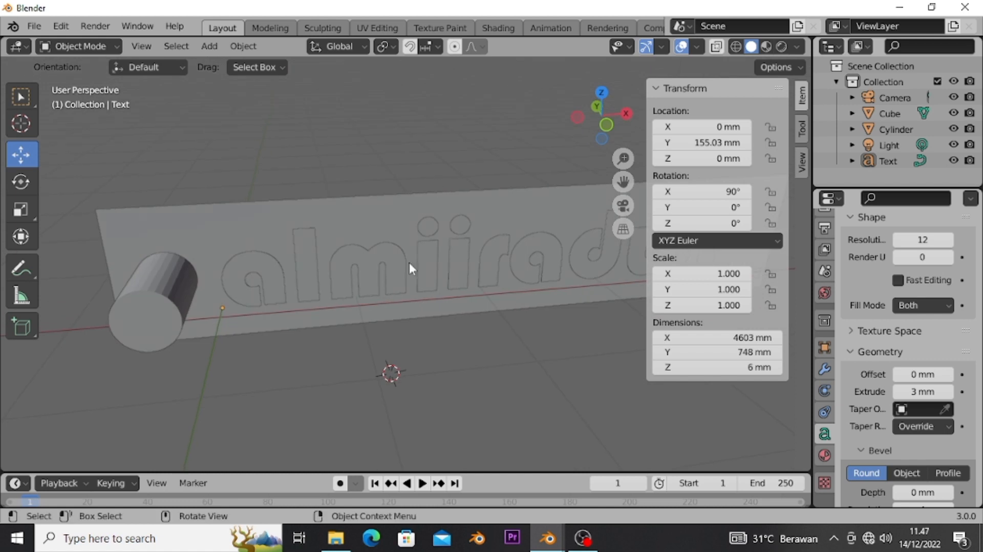
Switch to the front view, select the plate and add a Boolean modifier to it.
{"action": "left_click", "coordinate": [158, 293]}
{"action": "left_click", "coordinate": [495, 189]}
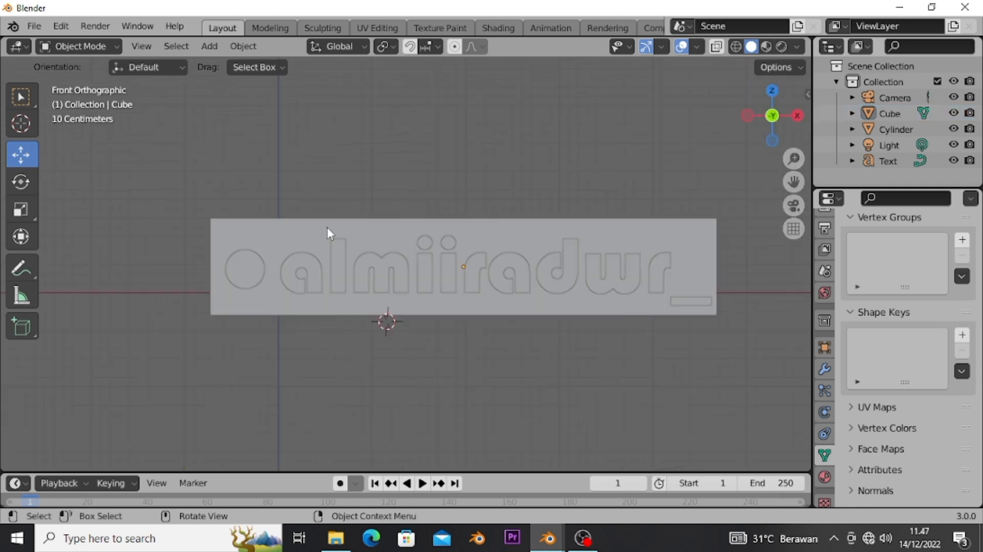
{"action": "left_click", "coordinate": [240, 260]}
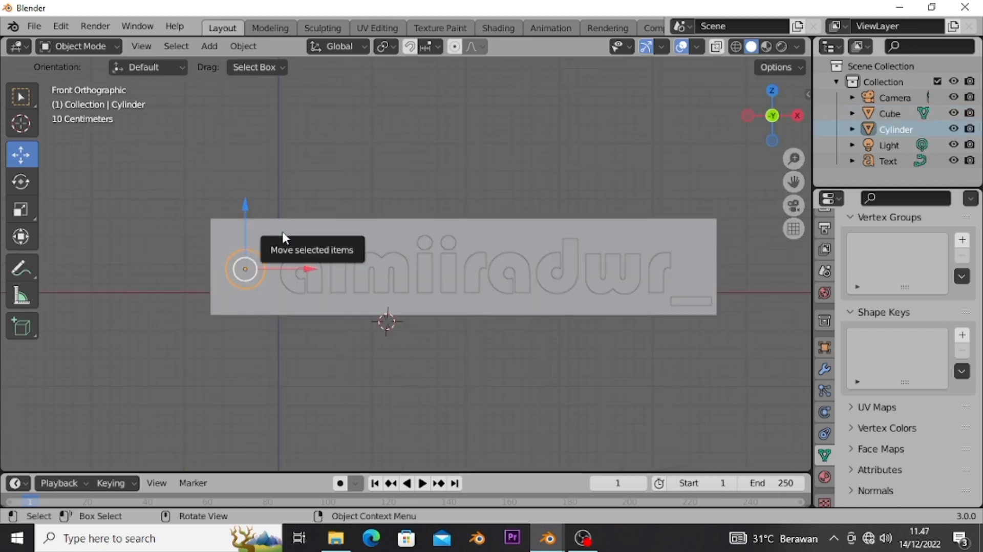
{"action": "key", "text": "alt+a"}
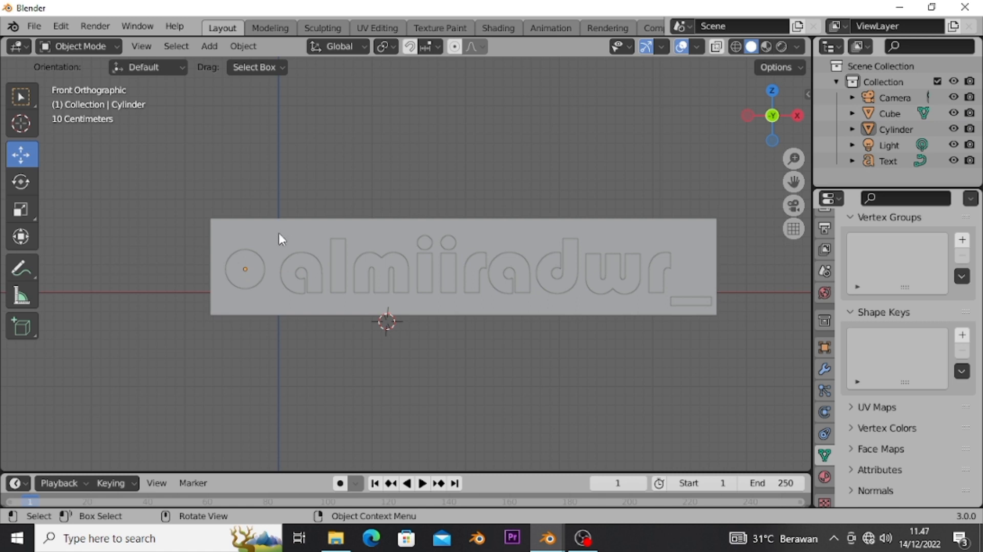
{"action": "left_click", "coordinate": [275, 245]}
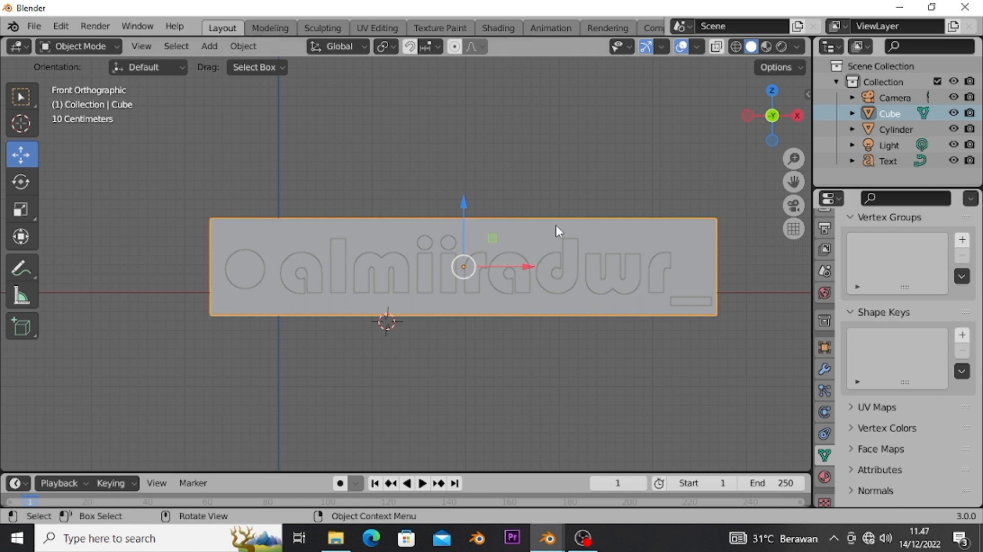
{"action": "left_click", "coordinate": [825, 369]}
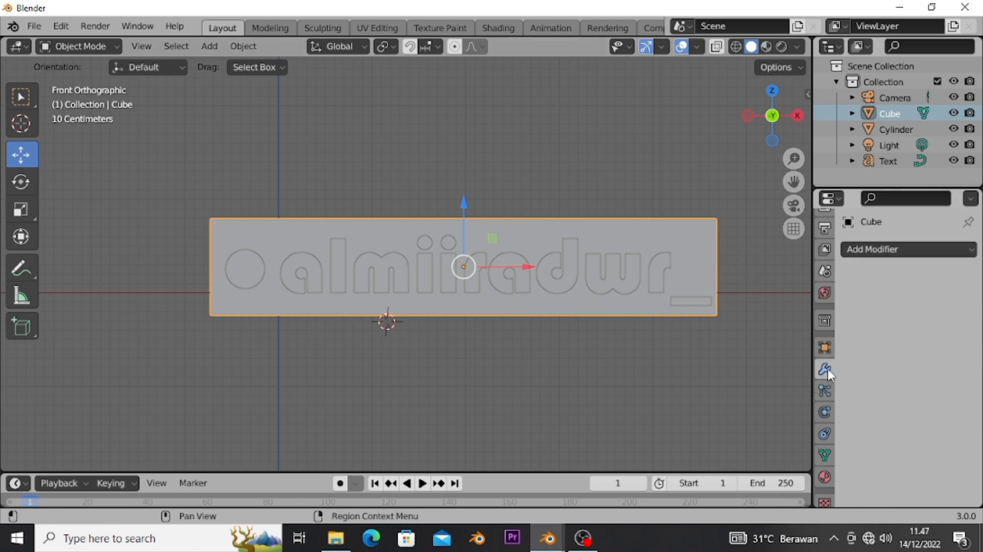
{"action": "left_click", "coordinate": [882, 251]}
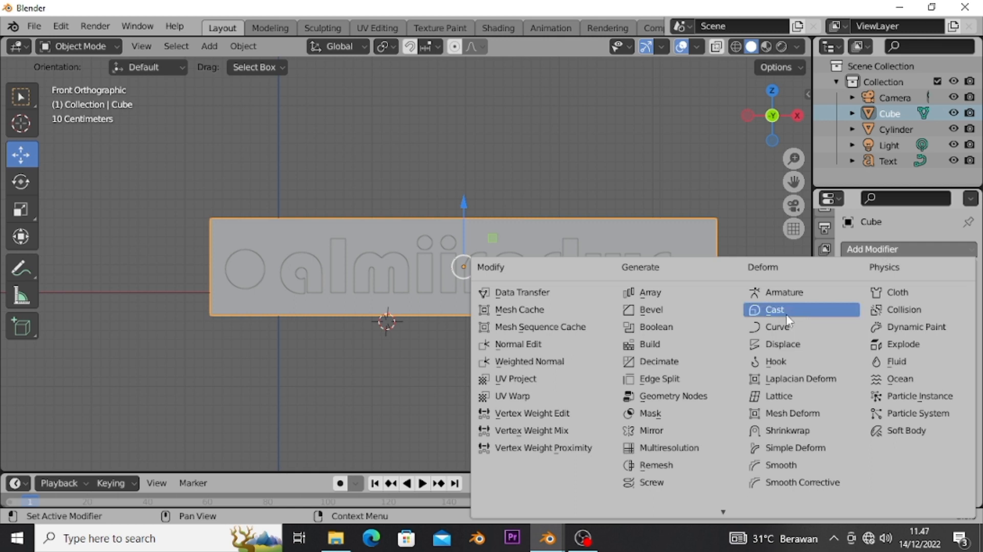
{"action": "left_click", "coordinate": [654, 332]}
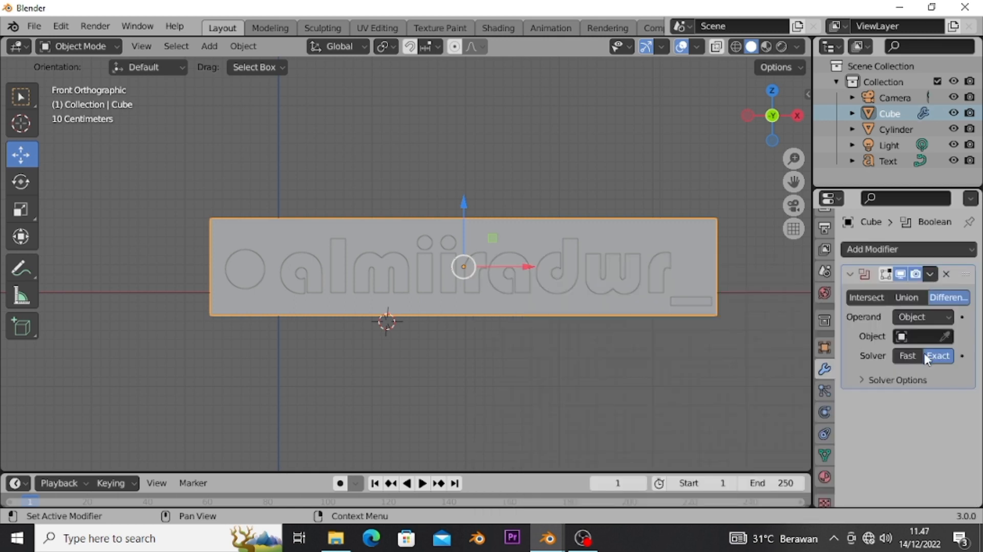
Set the cylinder as the Boolean Difference object and apply the modifier to the plate.
{"action": "left_click", "coordinate": [908, 336]}
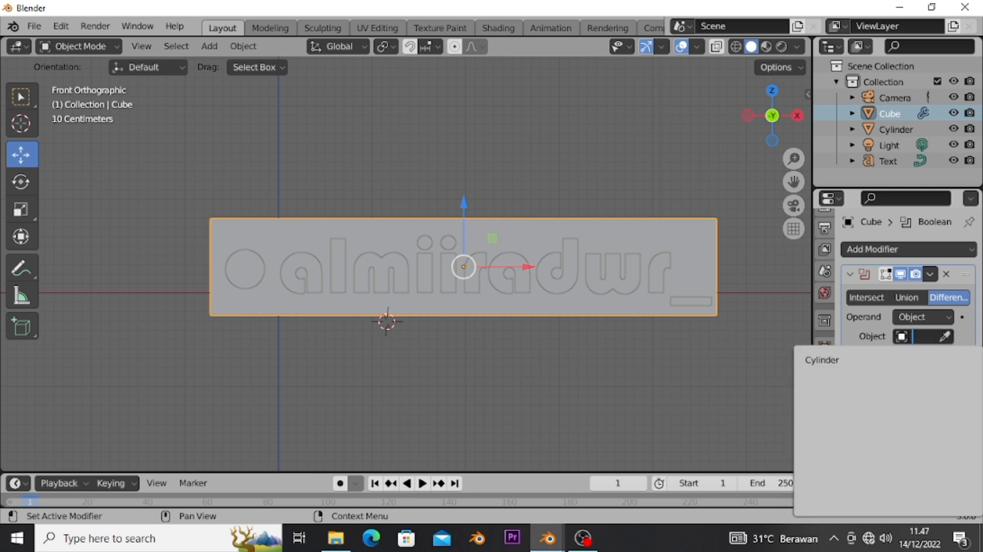
{"action": "left_click", "coordinate": [829, 356]}
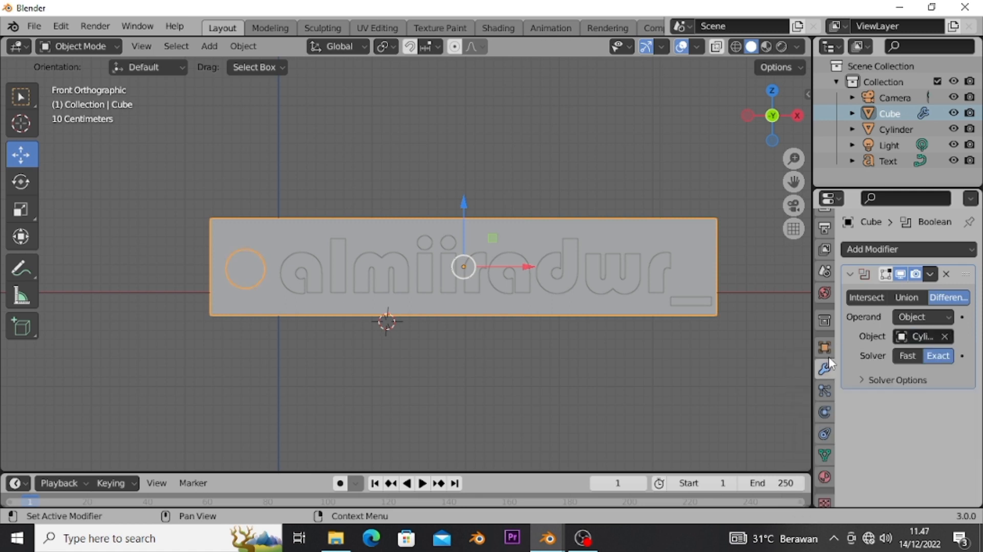
{"action": "left_click", "coordinate": [930, 274]}
{"action": "left_click", "coordinate": [881, 289]}
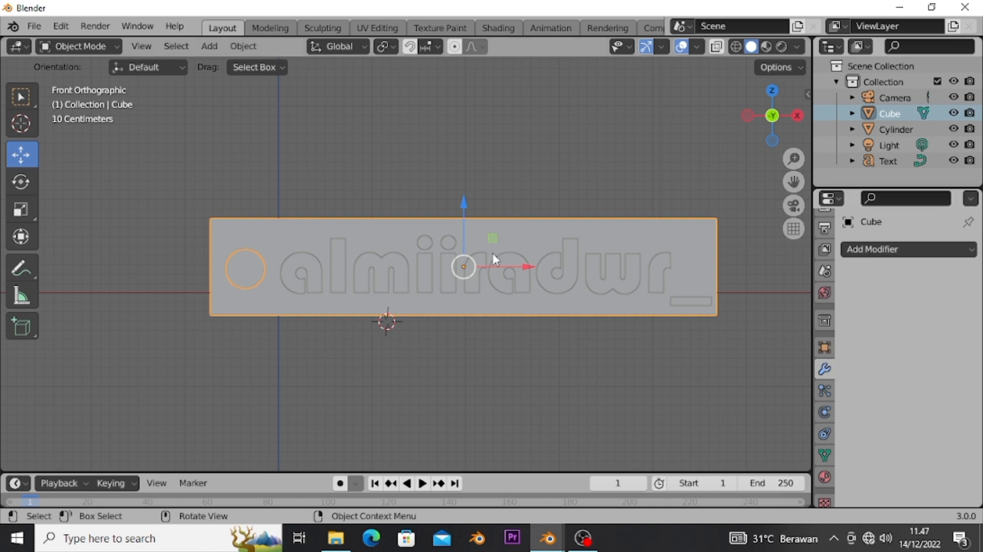
Pull the cylinder out of the plate along Y and delete it.
{"action": "left_click", "coordinate": [298, 165]}
{"action": "left_click", "coordinate": [249, 266]}
{"action": "middle_click_drag", "start_coordinate": [263, 229], "coordinate": [268, 260]}
{"action": "left_click_drag", "start_coordinate": [285, 193], "coordinate": [247, 309]}
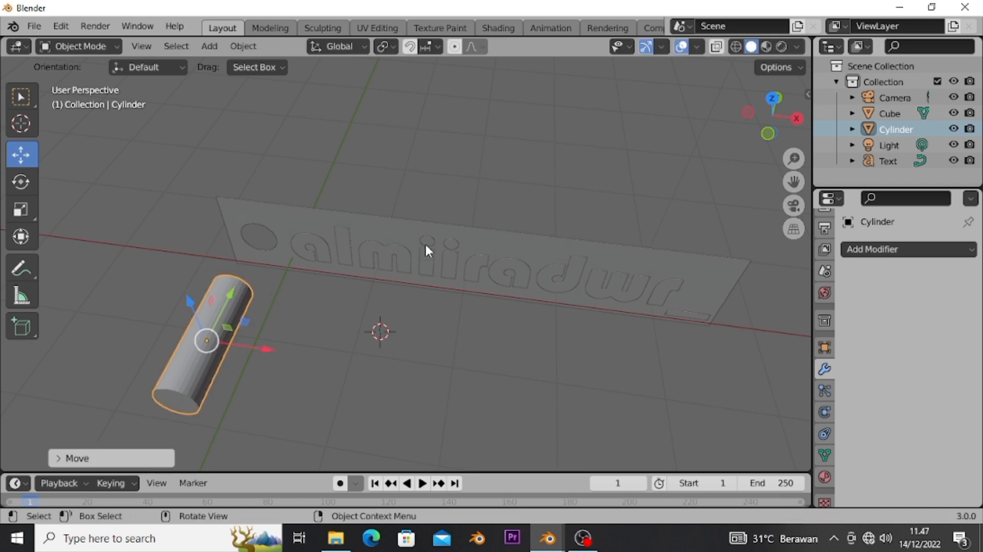
{"action": "right_click", "coordinate": [228, 336]}
{"action": "left_click", "coordinate": [191, 356]}
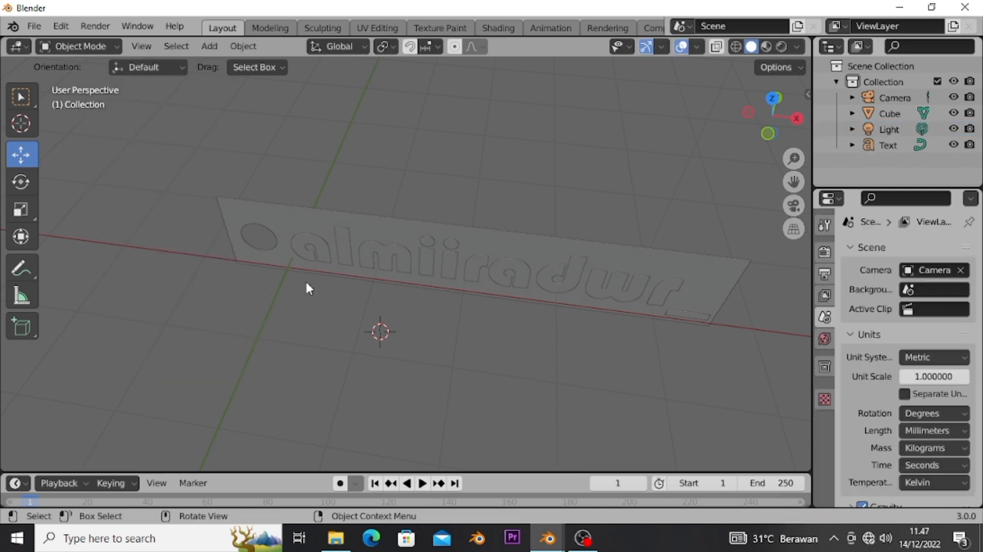
Select the text object on the plate and convert it to a mesh.
{"action": "middle_click_drag", "start_coordinate": [305, 280], "coordinate": [330, 244]}
{"action": "scroll", "coordinate": [276, 257], "scroll_direction": "up", "scroll_amount": 2}
{"action": "scroll", "coordinate": [276, 259], "scroll_direction": "up", "scroll_amount": 2}
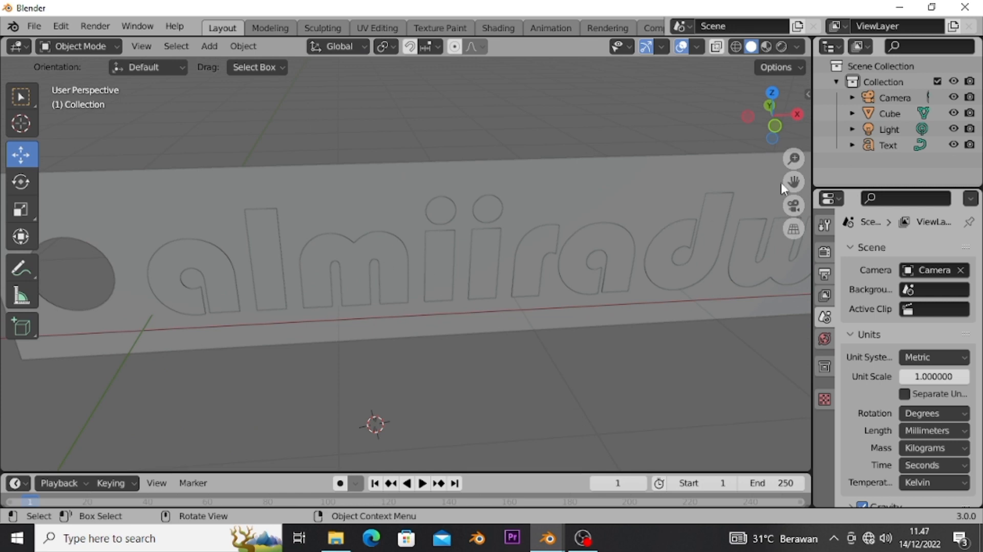
{"action": "left_click", "coordinate": [775, 126]}
{"action": "scroll", "coordinate": [614, 207], "scroll_direction": "down", "scroll_amount": 2}
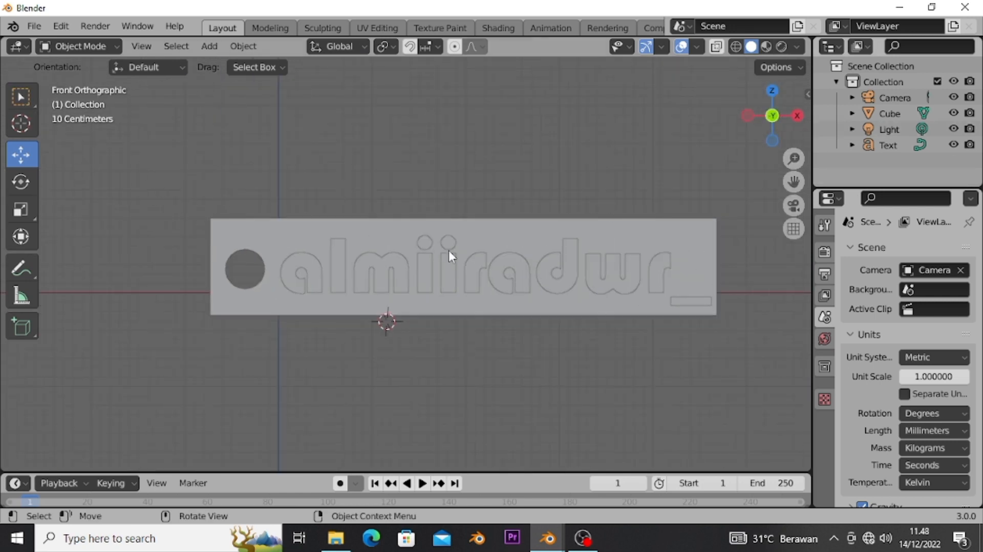
{"action": "scroll", "coordinate": [300, 270], "scroll_direction": "up", "scroll_amount": 3}
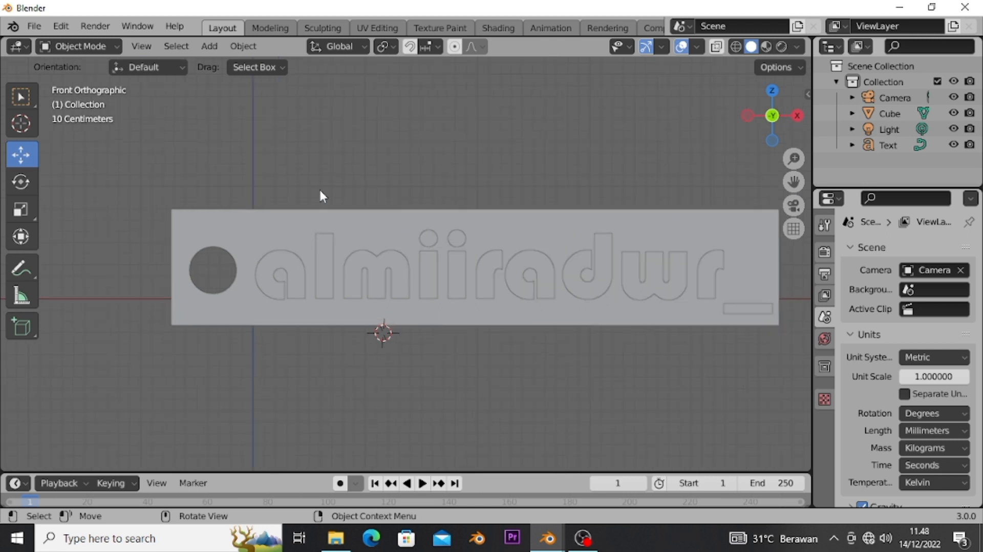
{"action": "middle_click_drag", "start_coordinate": [323, 183], "coordinate": [285, 225]}
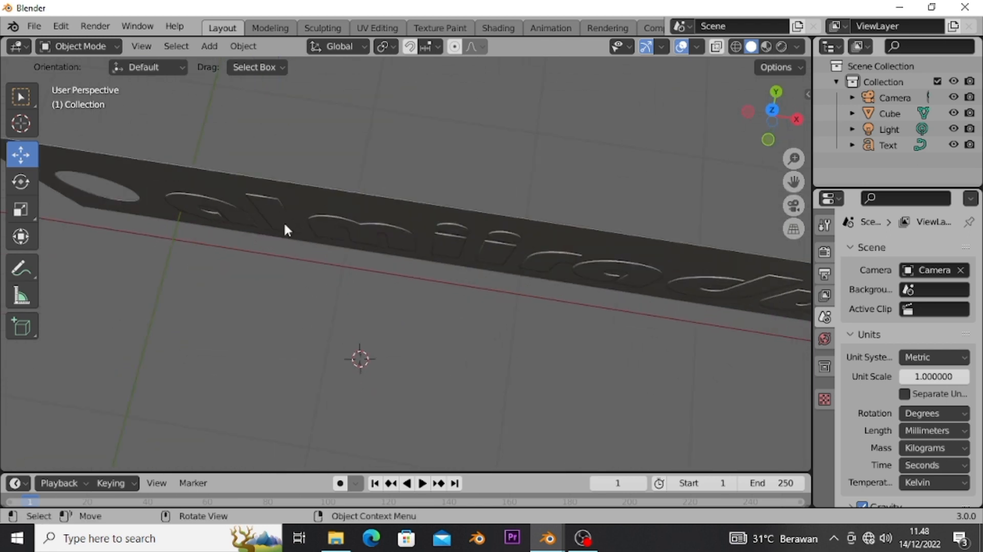
{"action": "left_click", "coordinate": [279, 218]}
{"action": "middle_click_drag", "start_coordinate": [327, 261], "coordinate": [352, 255]}
{"action": "right_click", "coordinate": [351, 255]}
{"action": "mouse_move", "coordinate": [351, 256]}
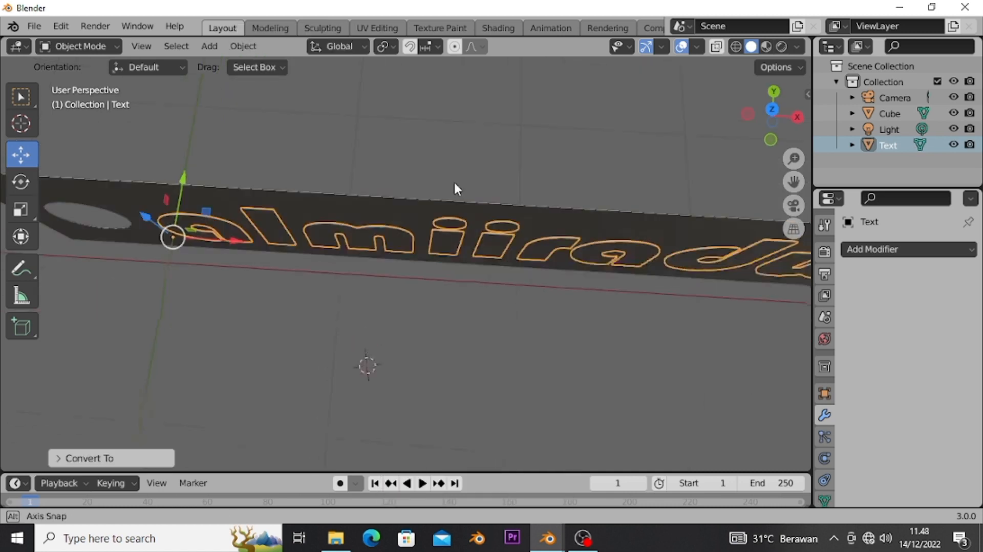
Select the plate and the lettering together and join them into one object.
{"action": "middle_click_drag", "start_coordinate": [453, 180], "coordinate": [465, 186]}
{"action": "scroll", "coordinate": [465, 185], "scroll_direction": "down", "scroll_amount": 5}
{"action": "scroll", "coordinate": [460, 221], "scroll_direction": "up", "scroll_amount": 1}
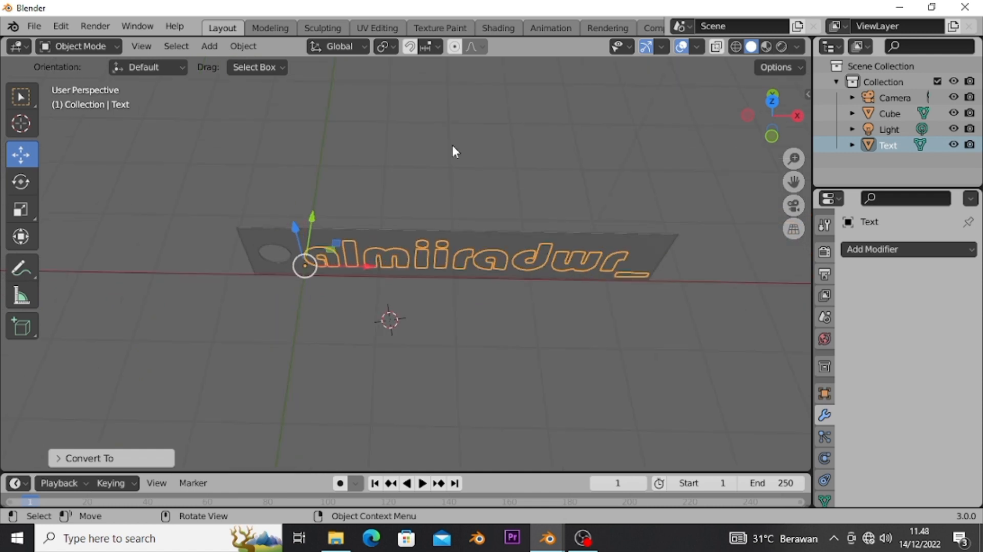
{"action": "middle_click_drag", "start_coordinate": [446, 264], "coordinate": [441, 258]}
{"action": "mouse_move", "coordinate": [143, 159]}
{"action": "left_mouse_down"}
{"action": "mouse_move", "coordinate": [198, 191]}
{"action": "mouse_move", "coordinate": [700, 361]}
{"action": "left_mouse_up"}
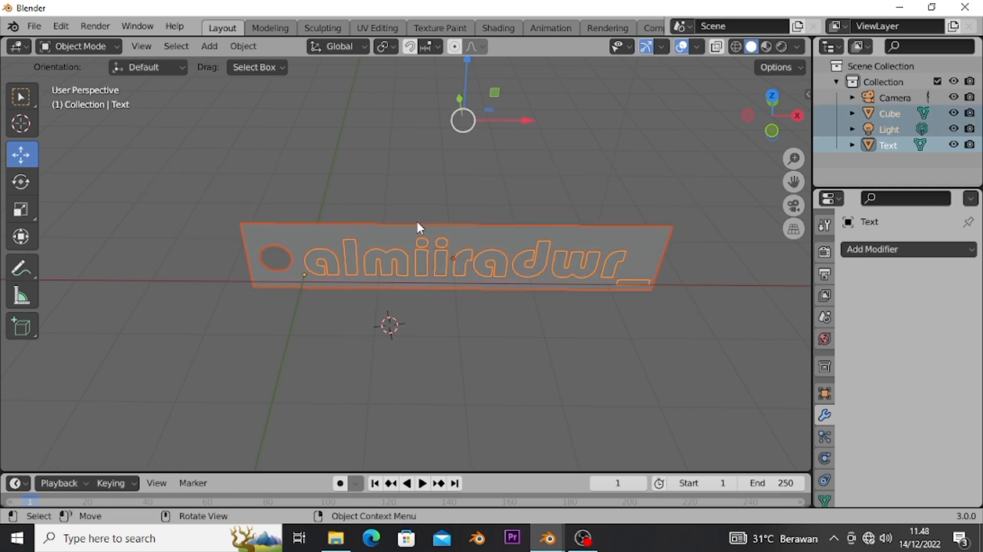
{"action": "right_click", "coordinate": [442, 256]}
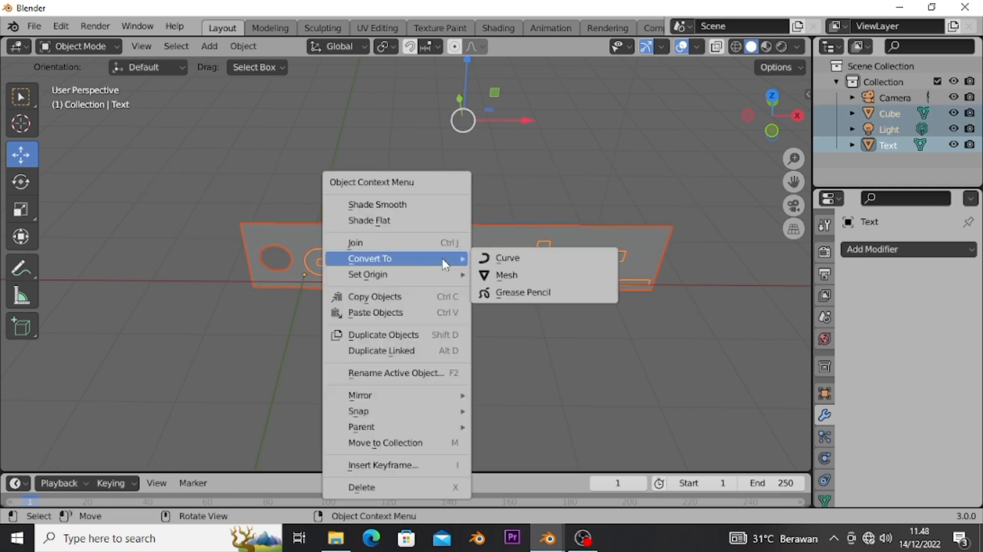
{"action": "left_click", "coordinate": [400, 244]}
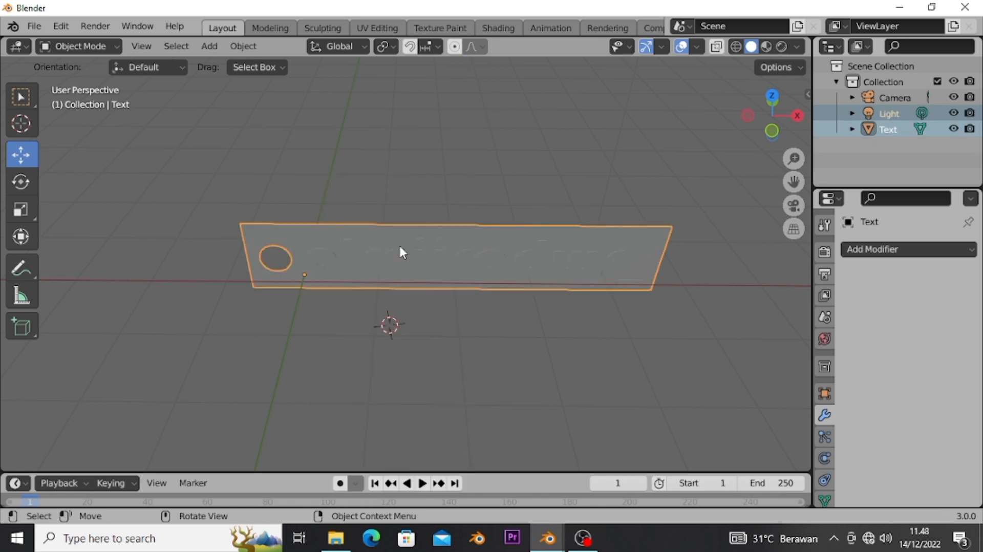
Examine the joined tag from its end and reselect it to check that plate and lettering form one object.
{"action": "left_click", "coordinate": [436, 193]}
{"action": "scroll", "coordinate": [373, 261], "scroll_direction": "up", "scroll_amount": 2}
{"action": "scroll", "coordinate": [410, 200], "scroll_direction": "up", "scroll_amount": 2}
{"action": "middle_click_drag", "start_coordinate": [429, 191], "coordinate": [526, 112]}
{"action": "middle_click_drag", "start_coordinate": [371, 237], "coordinate": [382, 255]}
{"action": "middle_click_drag", "start_coordinate": [417, 309], "coordinate": [376, 324]}
{"action": "left_click", "coordinate": [293, 326]}
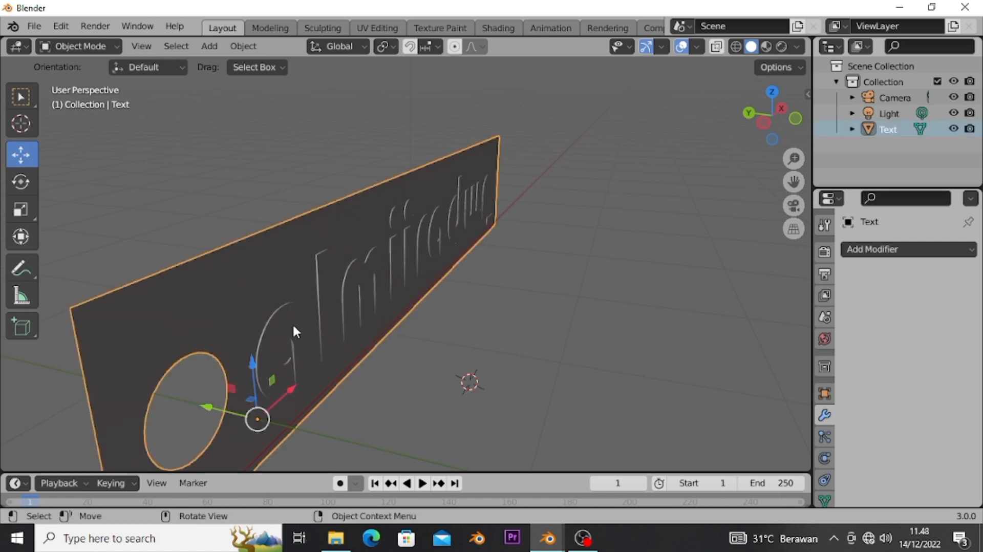